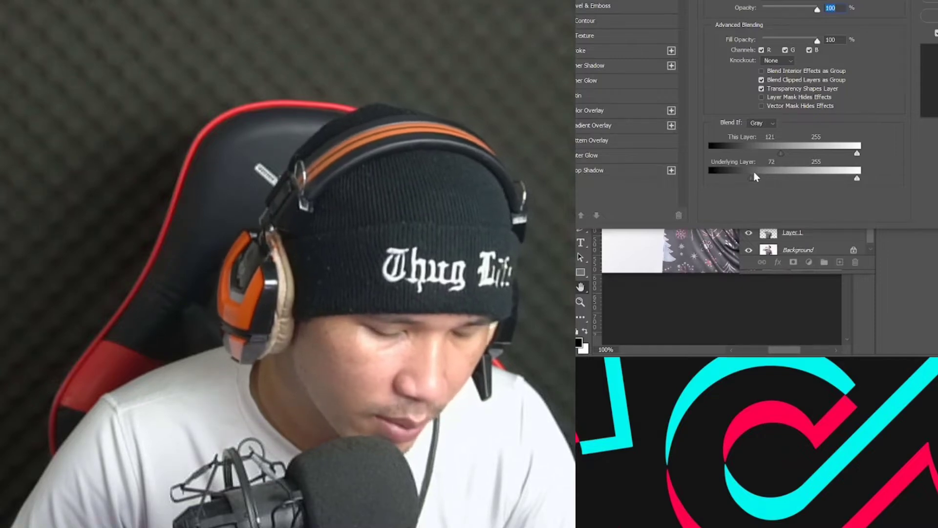
Set the Underlying Layer shadow slider in Blend If to 70 and apply the layer style.
drag(760, 174, 752, 172)
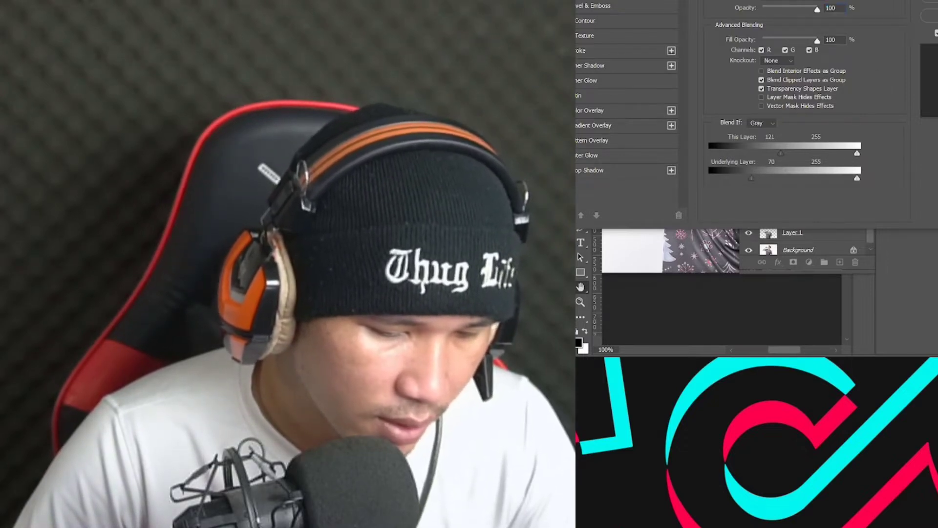
key(Return)
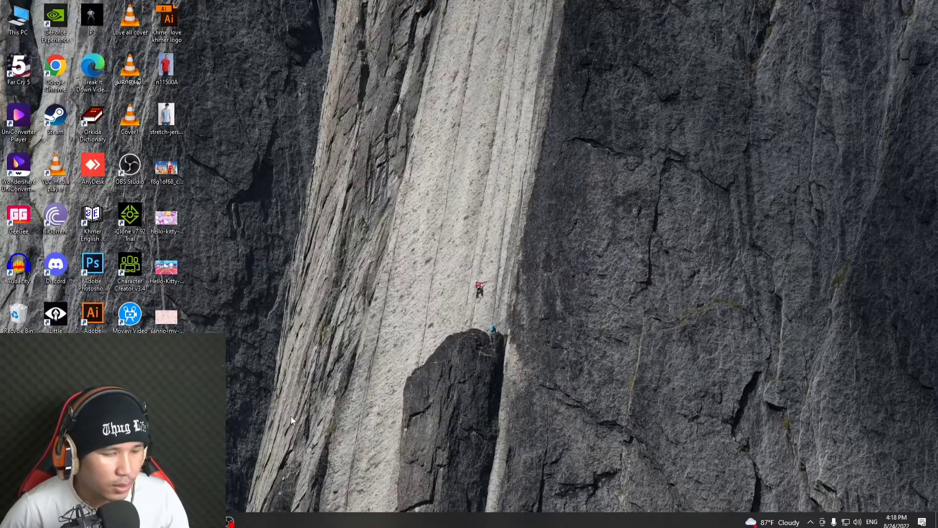
Empty the Recycle Bin permanently and refresh the desktop.
right_click(20, 314)
click(54, 328)
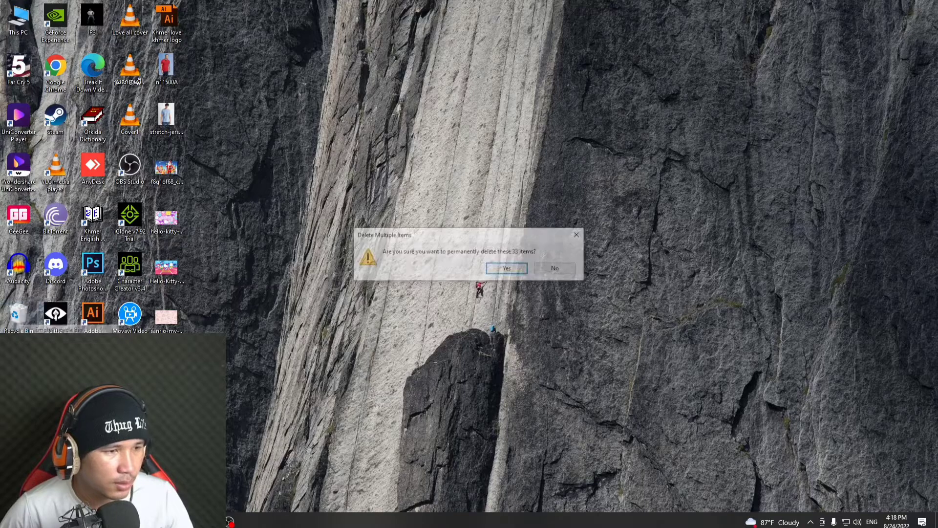
click(496, 270)
right_click(327, 286)
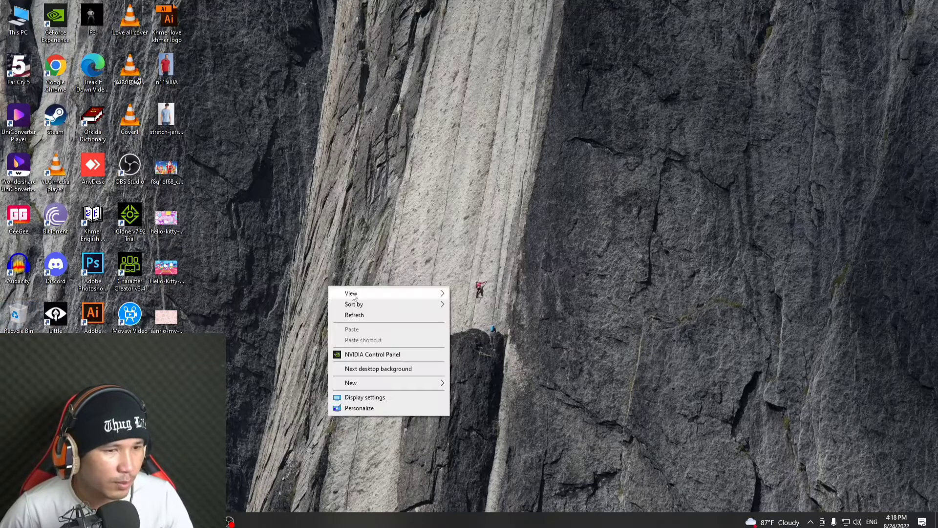
click(367, 314)
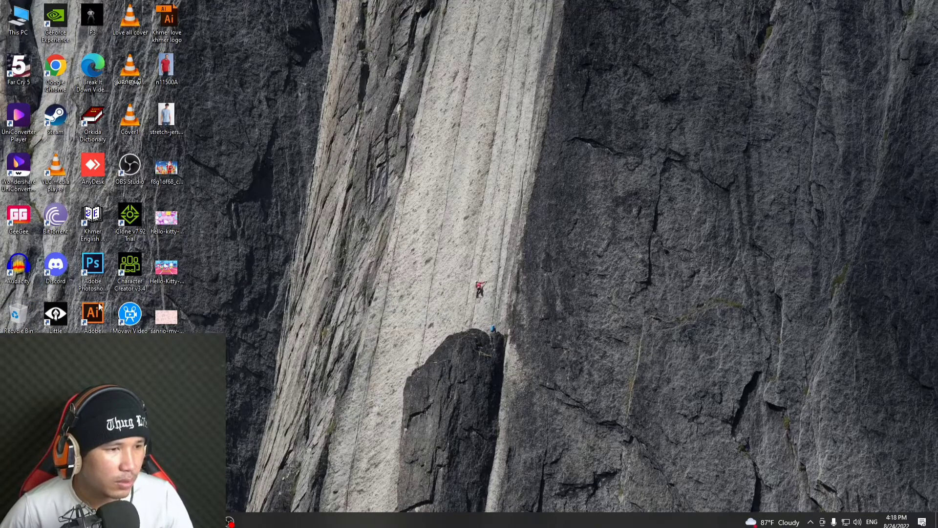
Launch Adobe Photoshop and open the stretch-jersey-crew-neck-t-shirt.jpg photo from the desktop.
double_click(96, 262)
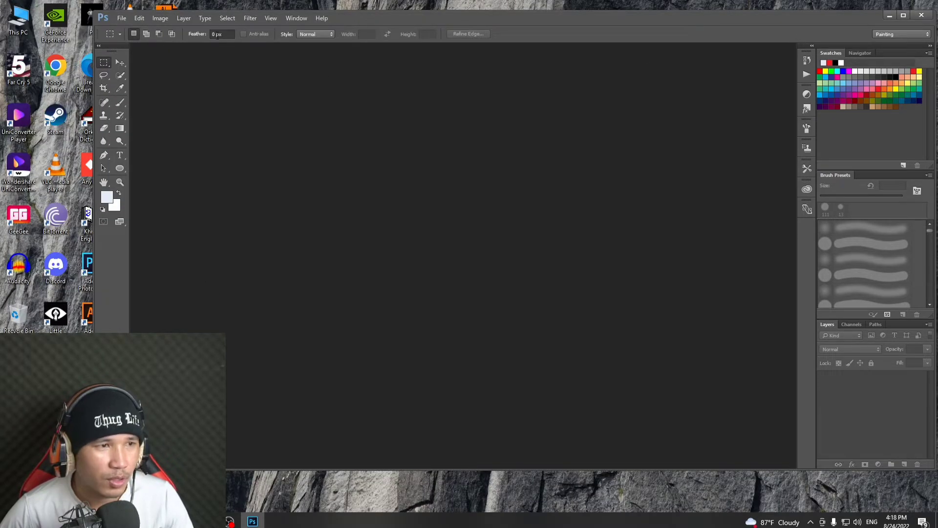
drag(399, 22, 578, 27)
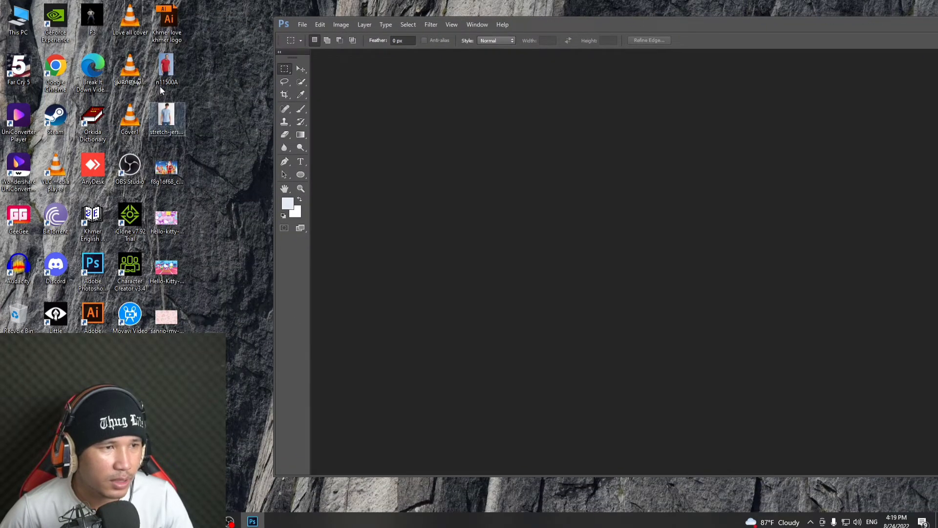
click(302, 24)
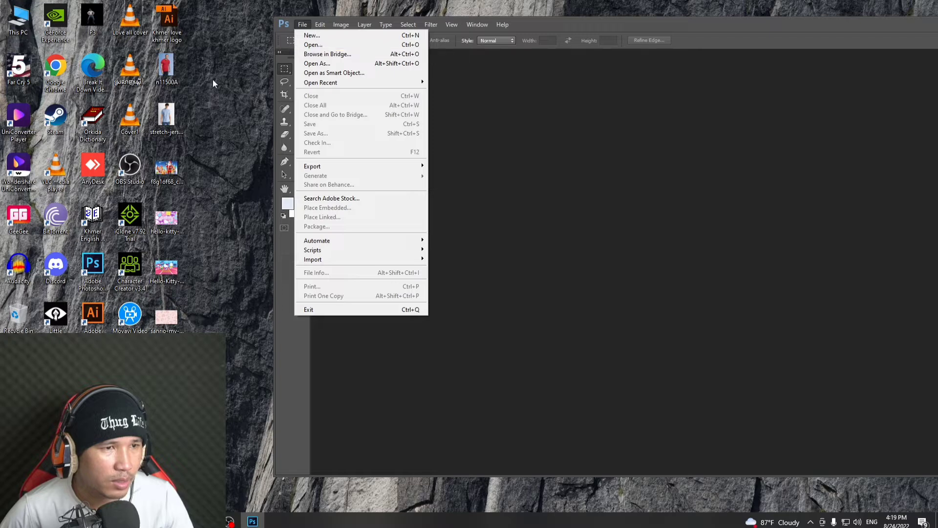
click(192, 114)
drag(167, 119, 561, 184)
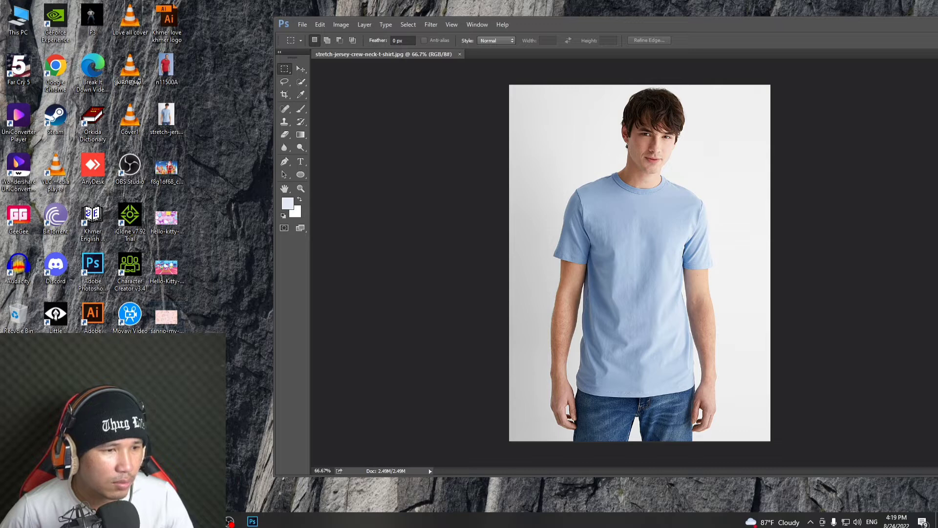
Try to bring 8650ZZA_HelloKitty_FriendsTown_2000x.webp and the Sanrio My Melody picture from the desktop into Photoshop.
drag(166, 371, 589, 362)
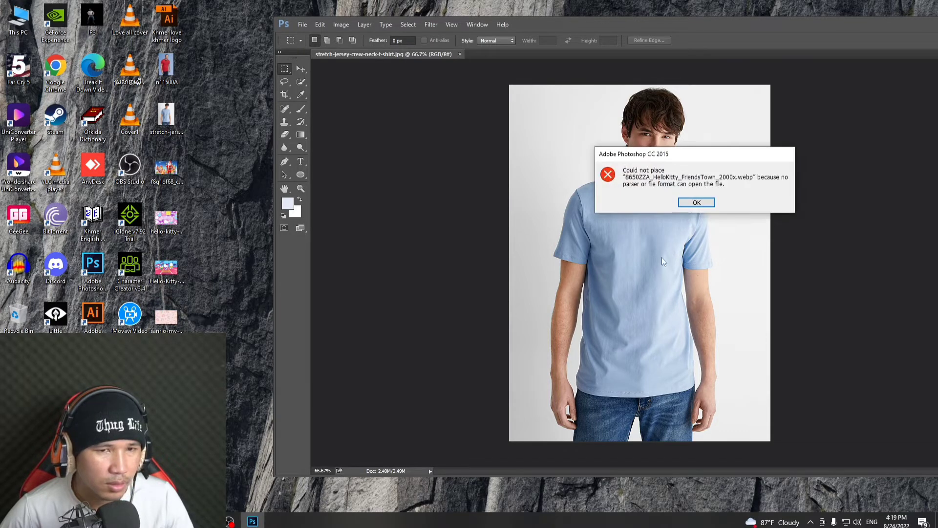
click(699, 202)
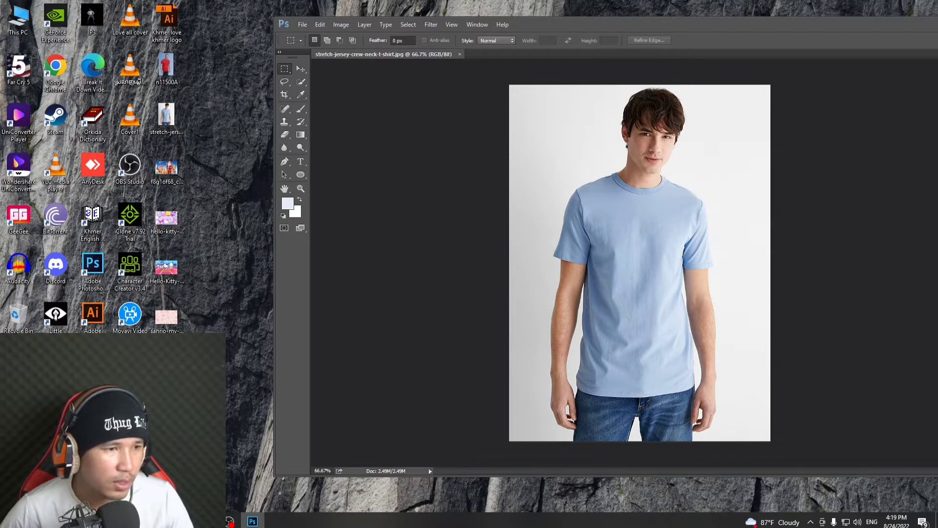
drag(166, 318, 374, 36)
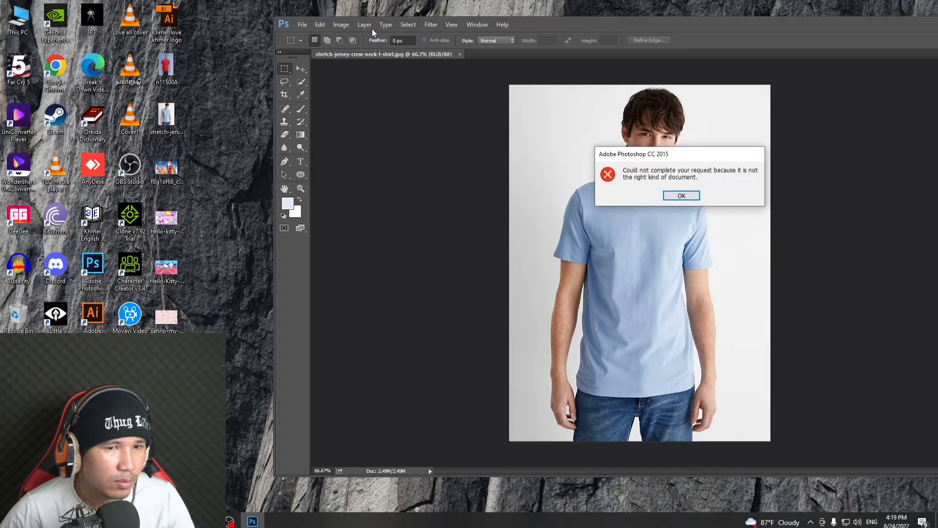
click(682, 196)
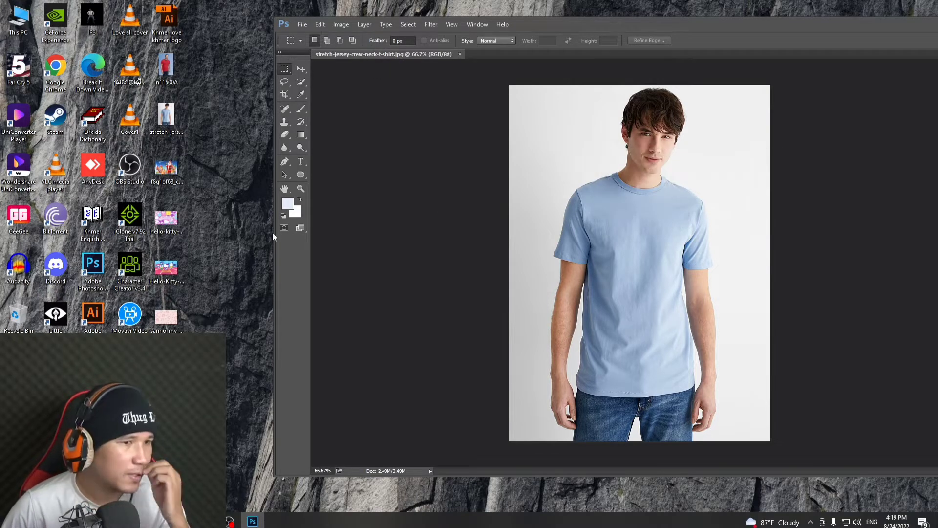
Preview the Sanrio My Melody and Hello Kitty fun run pictures in Windows Photo Viewer, closing each one.
click(168, 317)
double_click(167, 317)
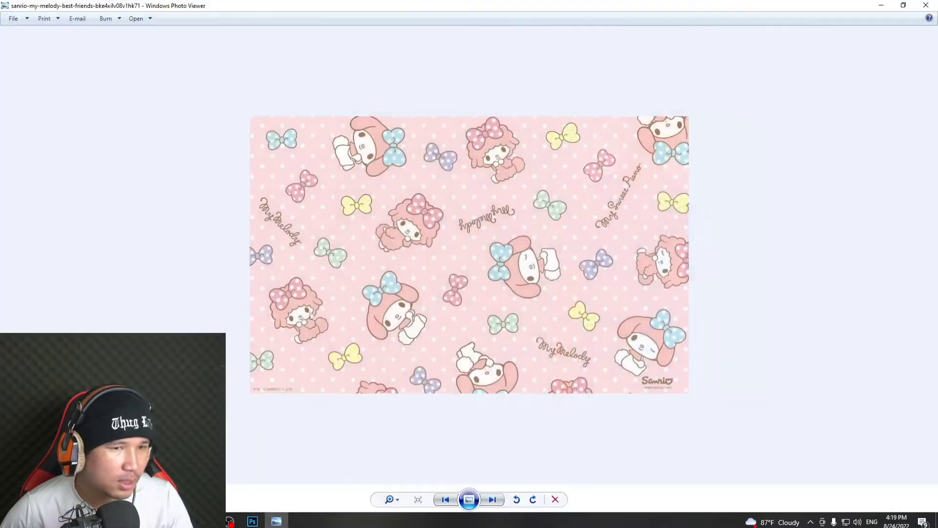
click(927, 5)
double_click(171, 269)
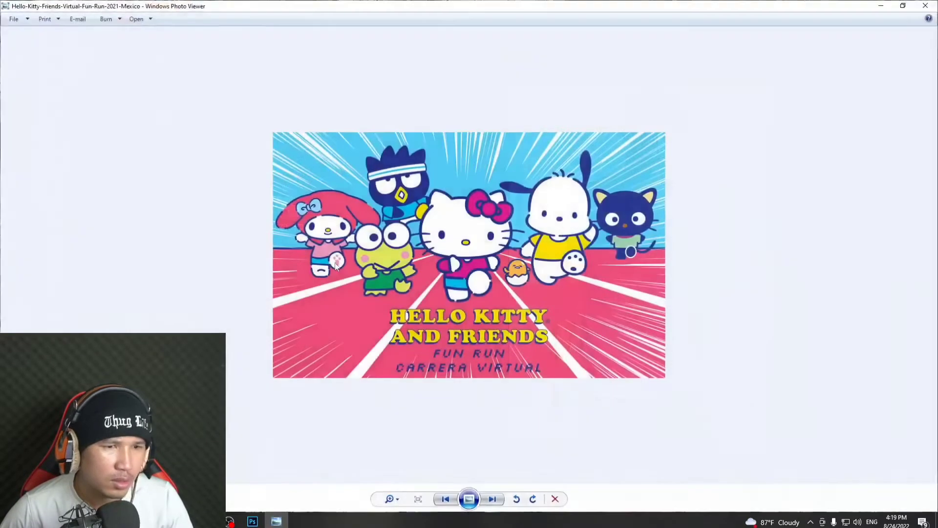
click(926, 5)
Place the Hello-Kitty-Friends-Virtual-Fun-Run-2021-Mexico picture over the shirt, scaled to about 27.46% wide and 33.50% high, and maximize the Photoshop window.
drag(167, 268, 714, 288)
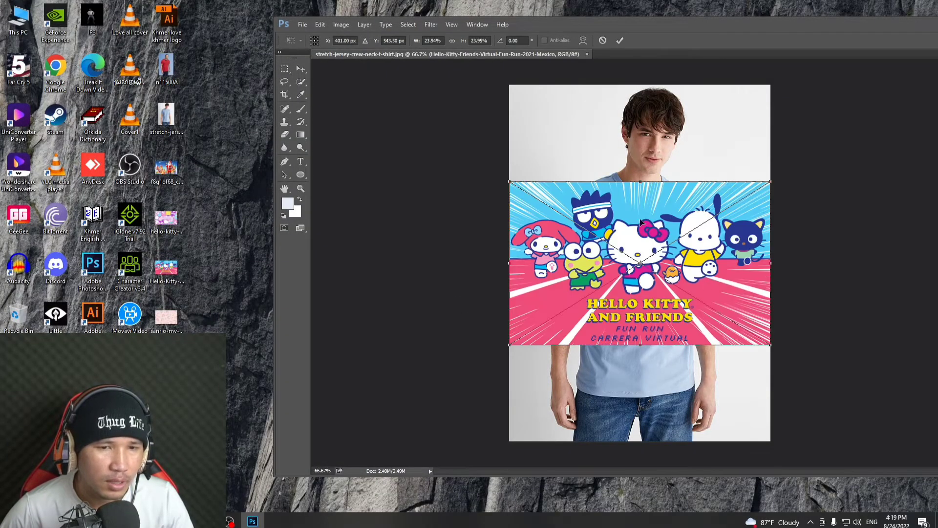
drag(644, 182, 644, 169)
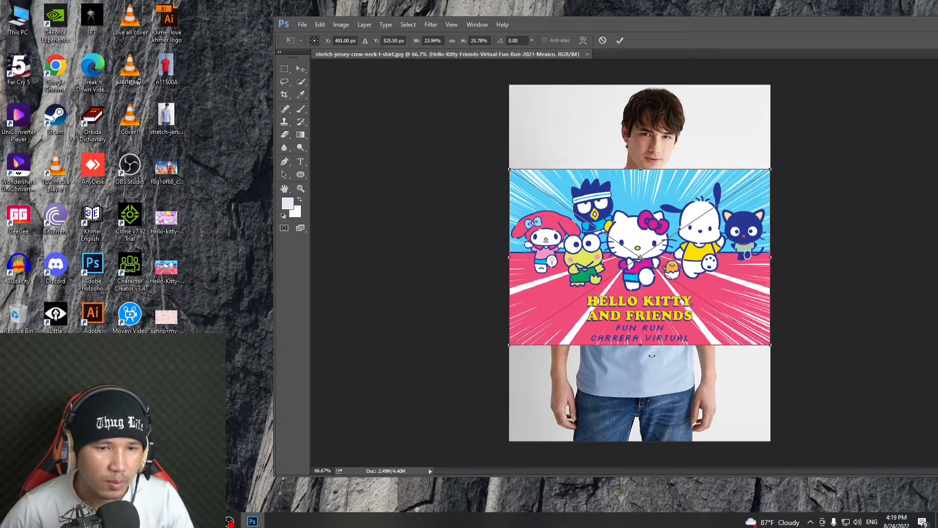
drag(509, 345, 470, 397)
drag(678, 287, 703, 287)
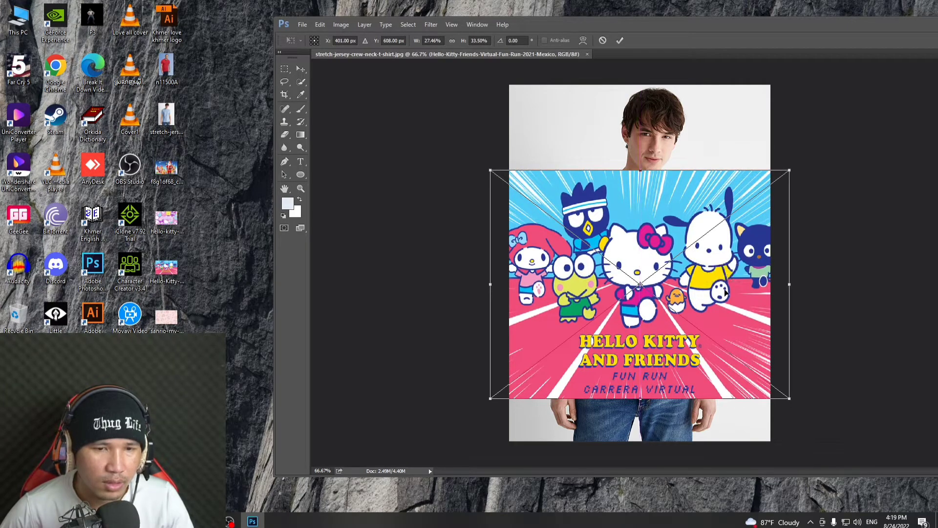
key(Return)
double_click(878, 24)
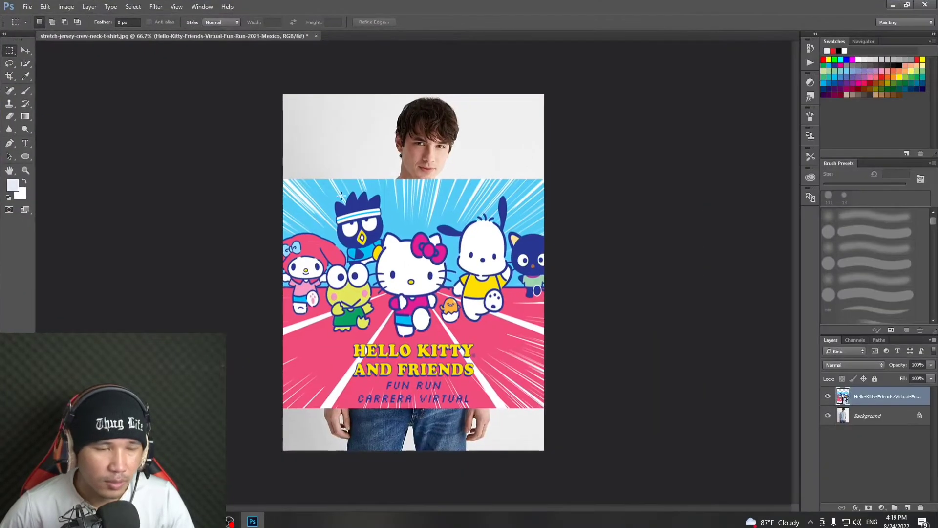
Hide the Hello Kitty layer and make the Background layer active.
click(828, 398)
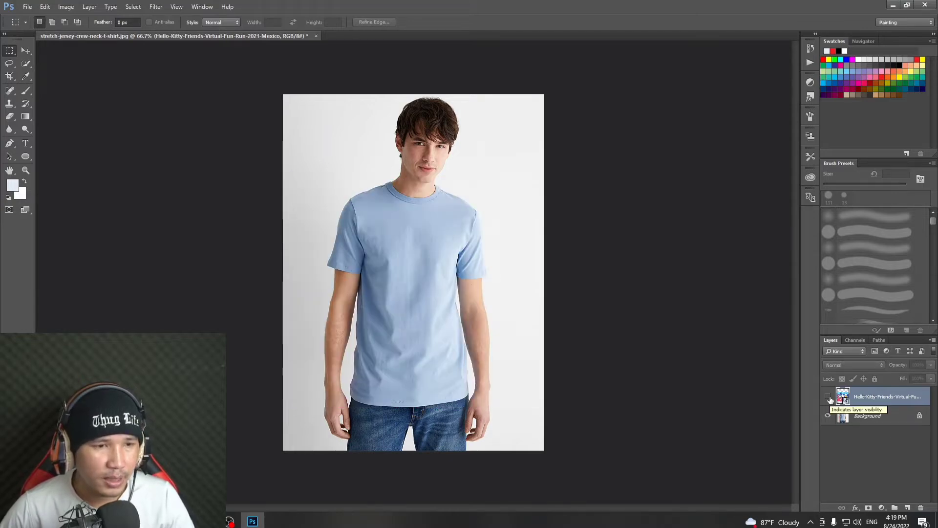
click(828, 397)
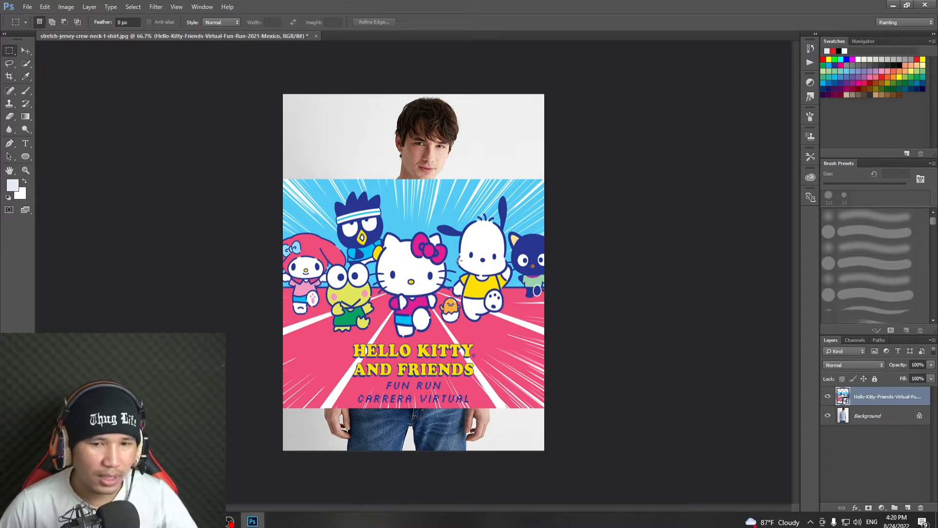
click(827, 396)
click(906, 419)
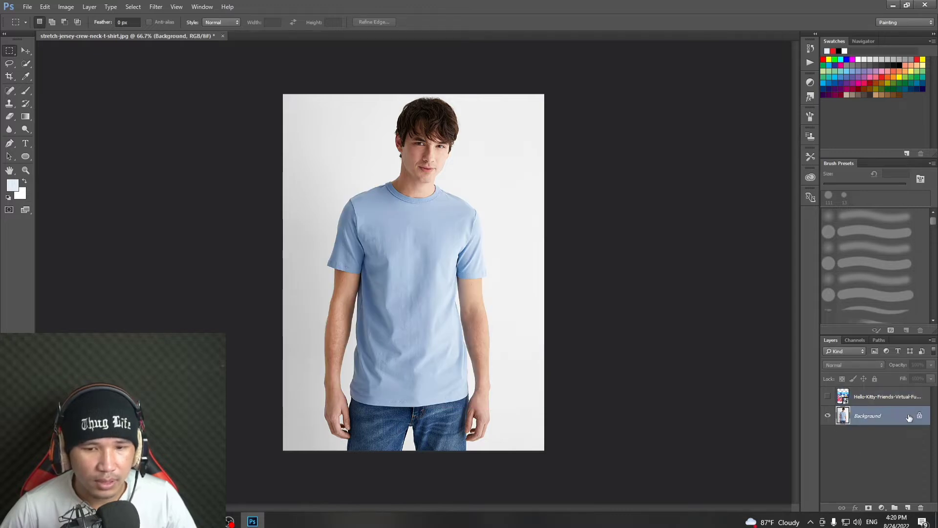
Select the whole blue T-shirt, including both sleeves and collar, with the Quick Selection tool.
click(25, 51)
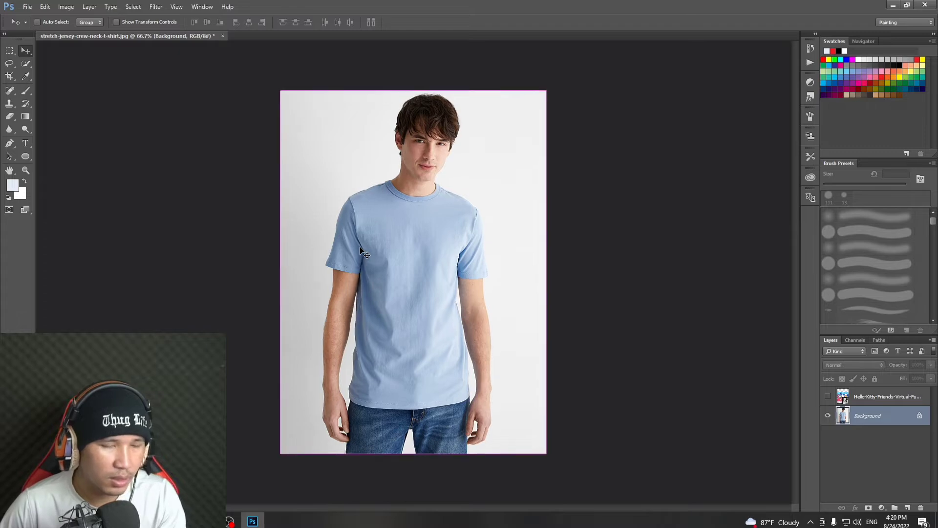
key(ctrl+plus)
key(ctrl+plus)
scroll(363, 252, down, 1)
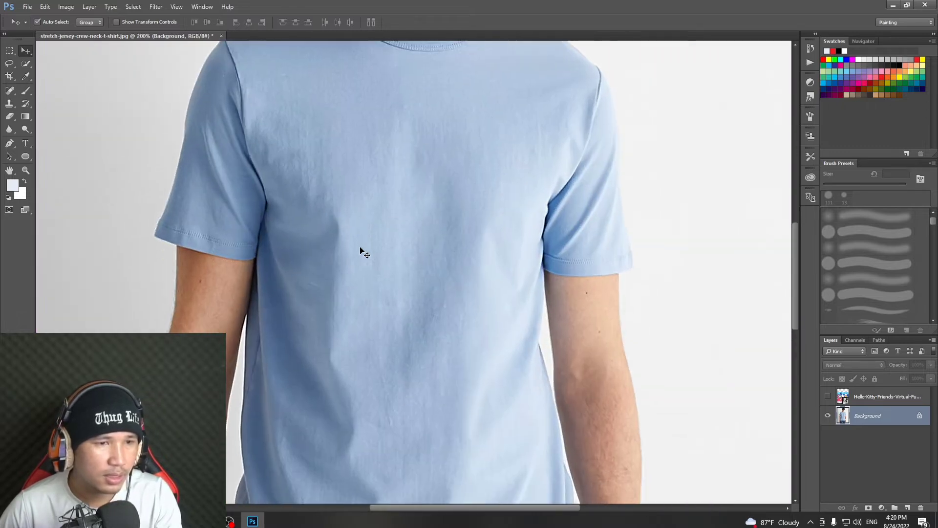
key(ctrl+minus)
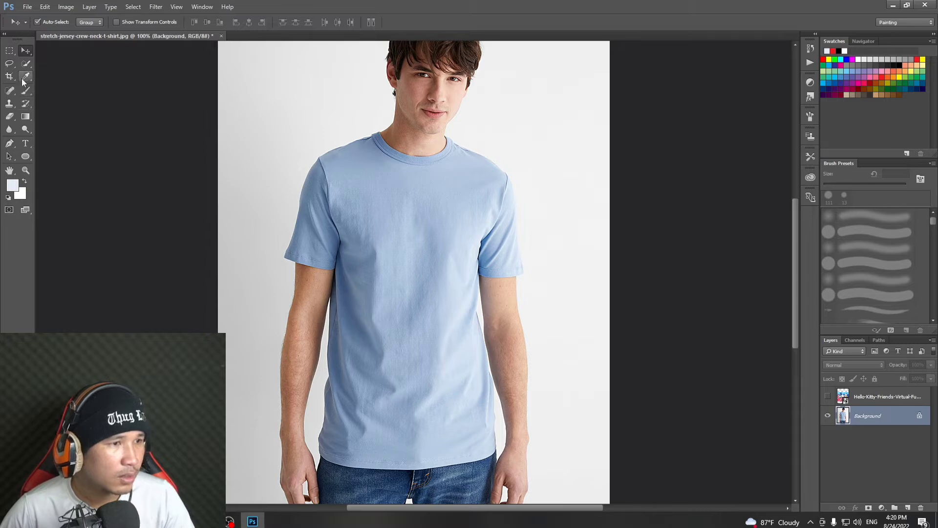
click(28, 63)
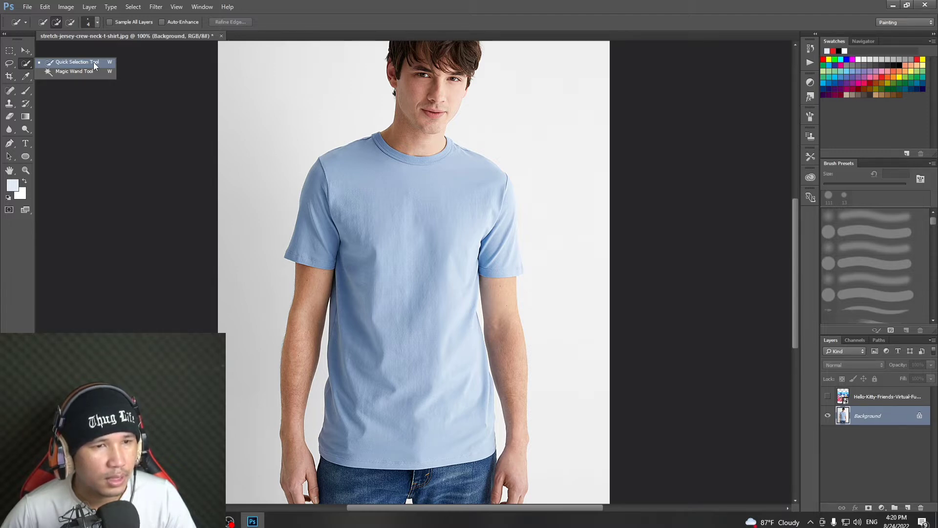
click(78, 62)
click(354, 159)
click(386, 183)
click(328, 176)
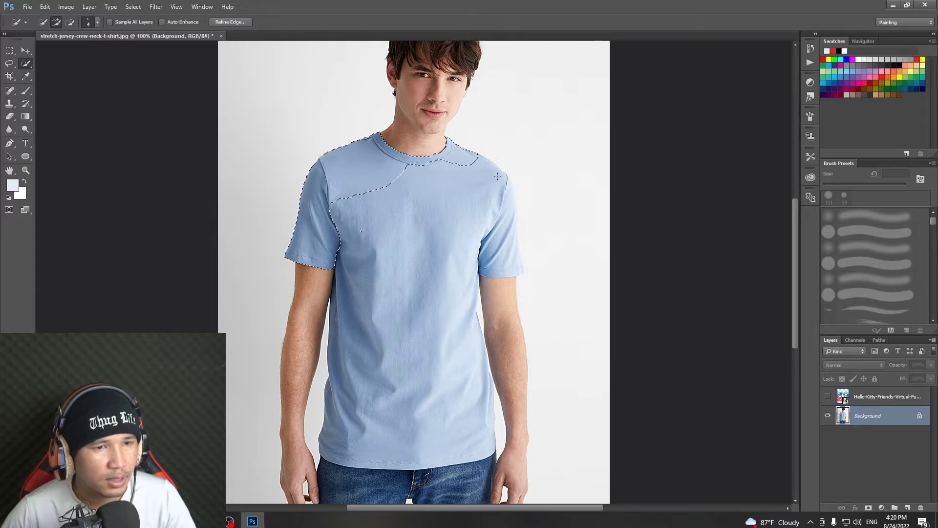
click(515, 271)
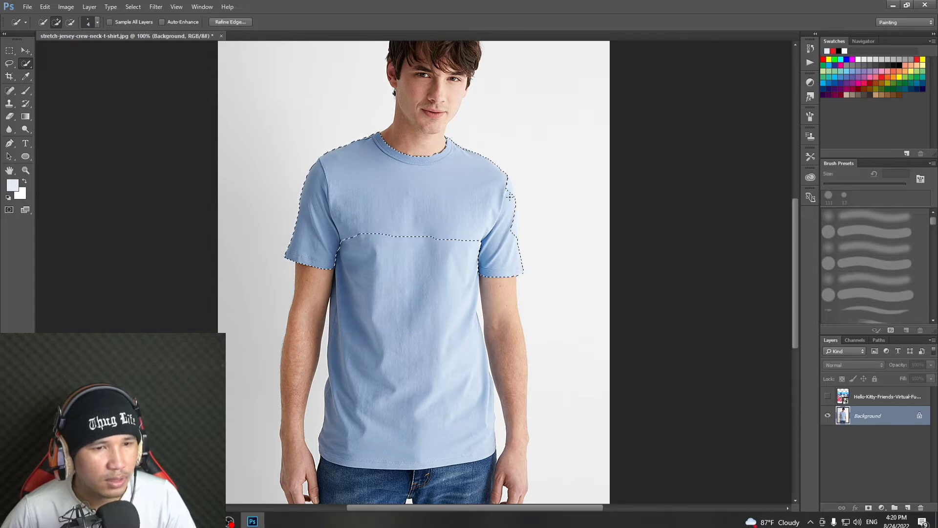
click(498, 224)
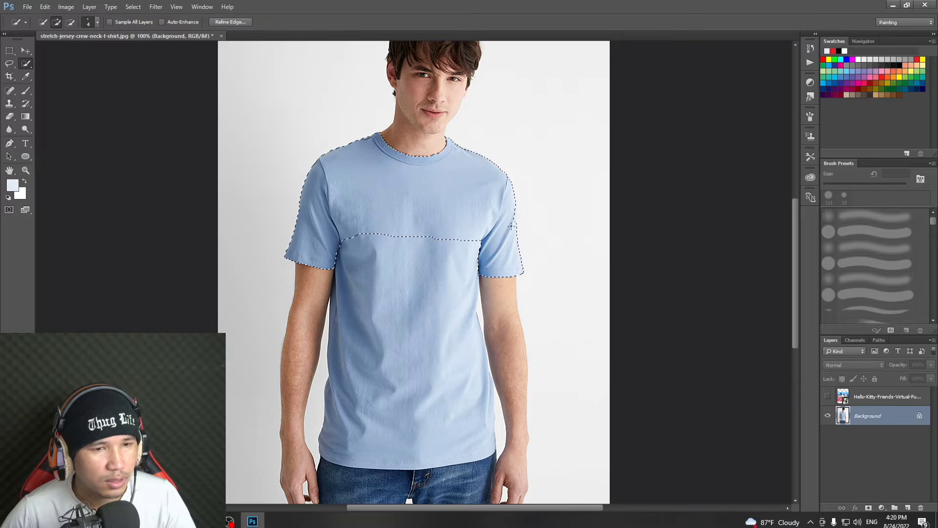
click(355, 293)
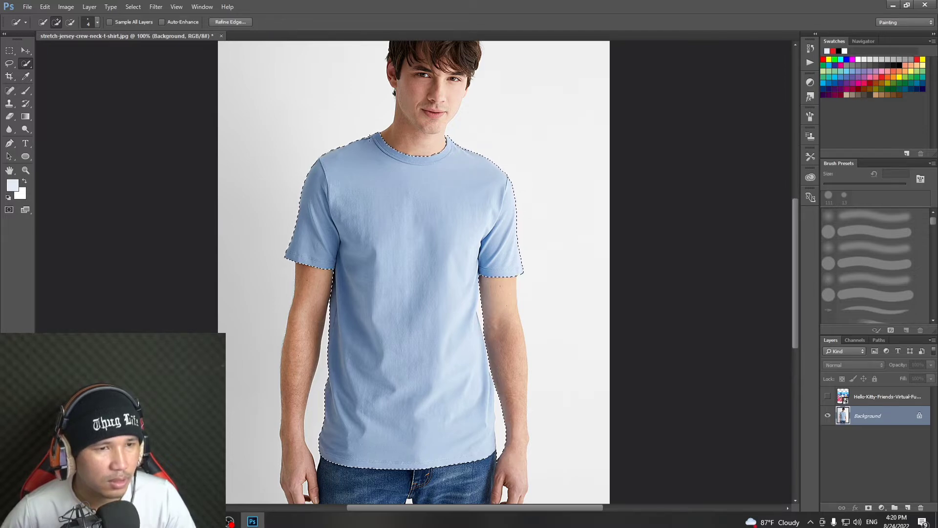
Subtract the excess strip along the arm from the shirt selection, then deselect everything.
scroll(374, 140, down, 1)
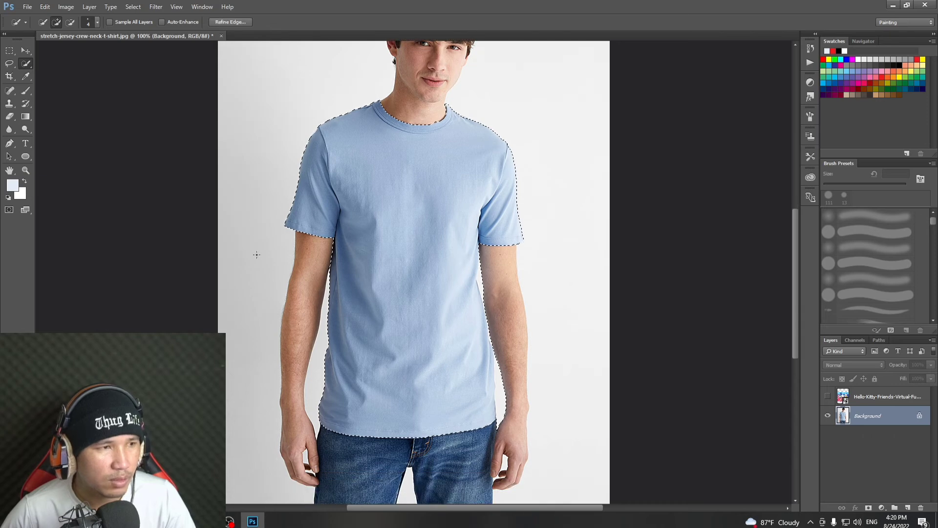
click(72, 23)
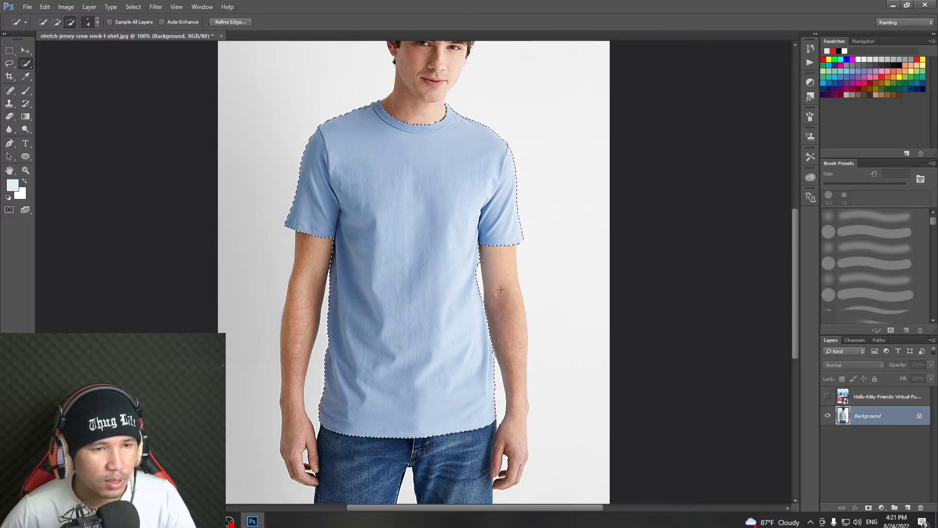
key(ctrl+d)
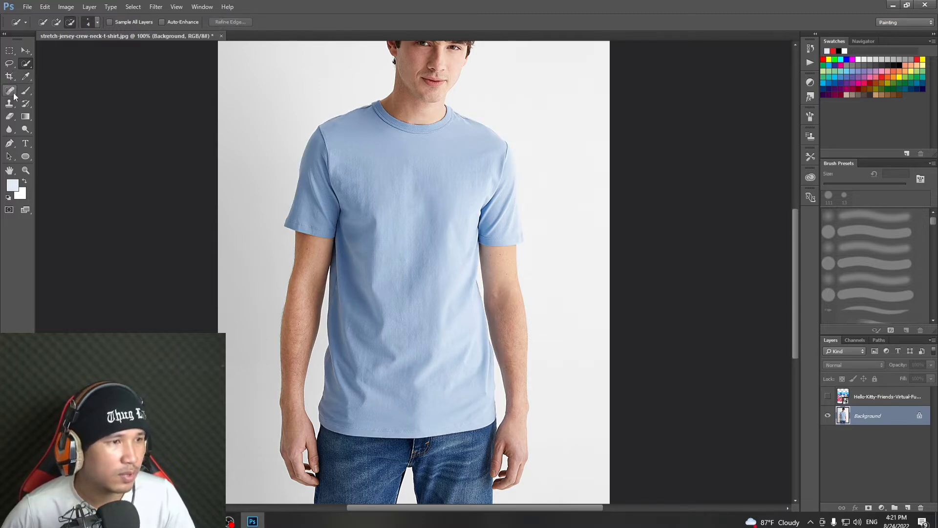
Trace the shirt's right-hand side in the image with the Pen tool, from the underarm sleeve hem down to the bottom hem corner.
click(12, 144)
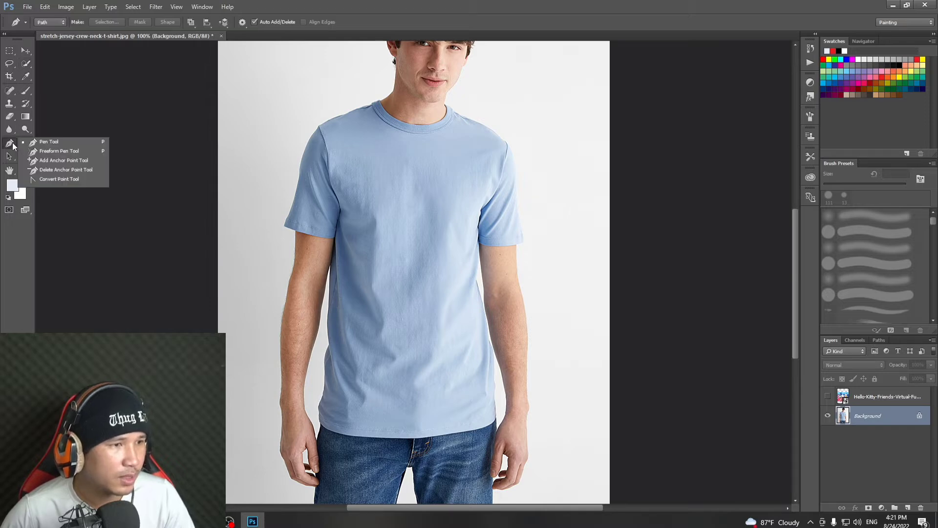
click(65, 143)
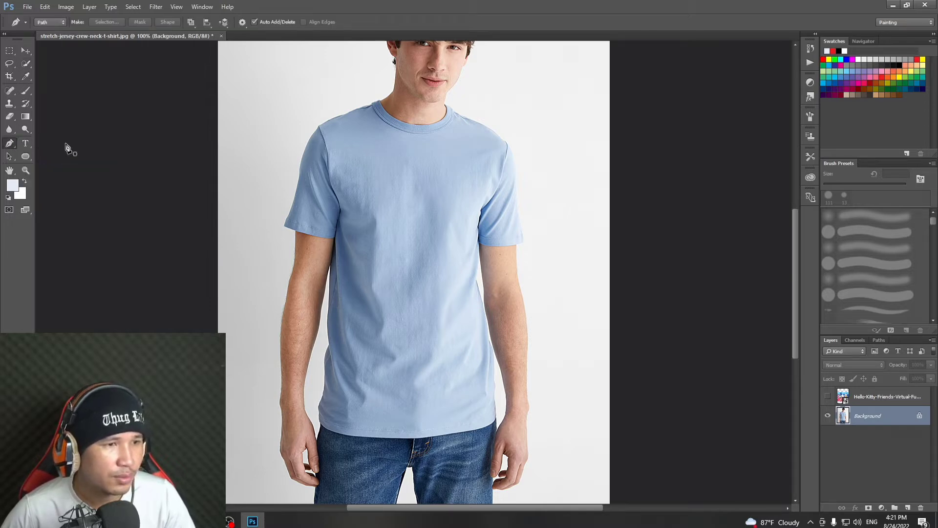
scroll(463, 353, down, 2)
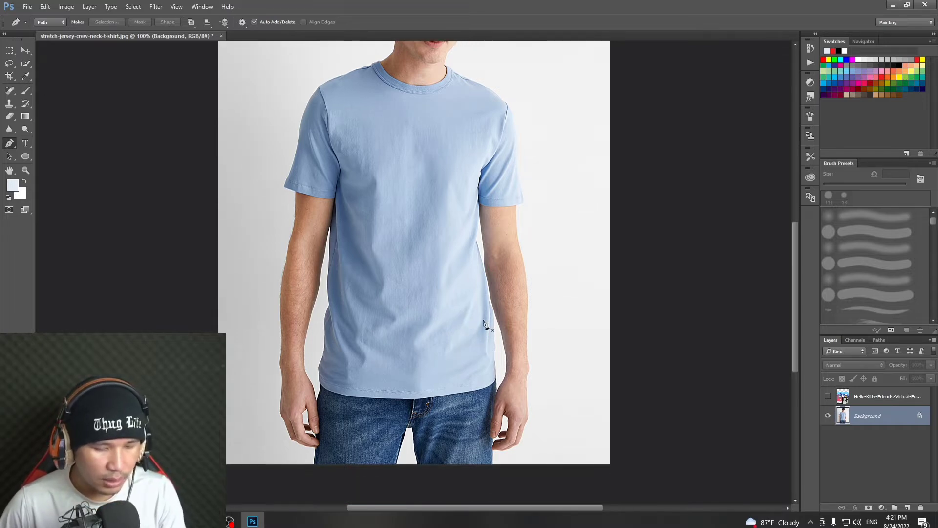
key(ctrl+plus)
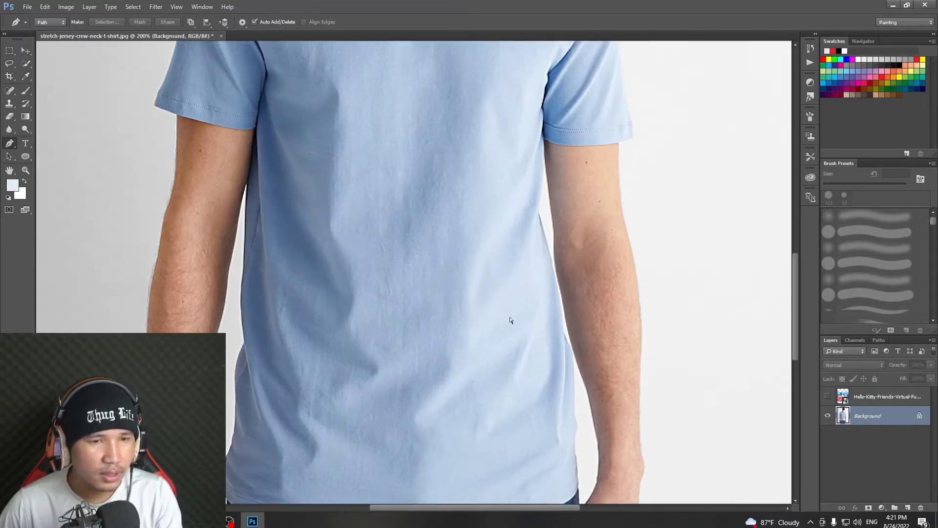
click(544, 140)
drag(539, 211, 538, 218)
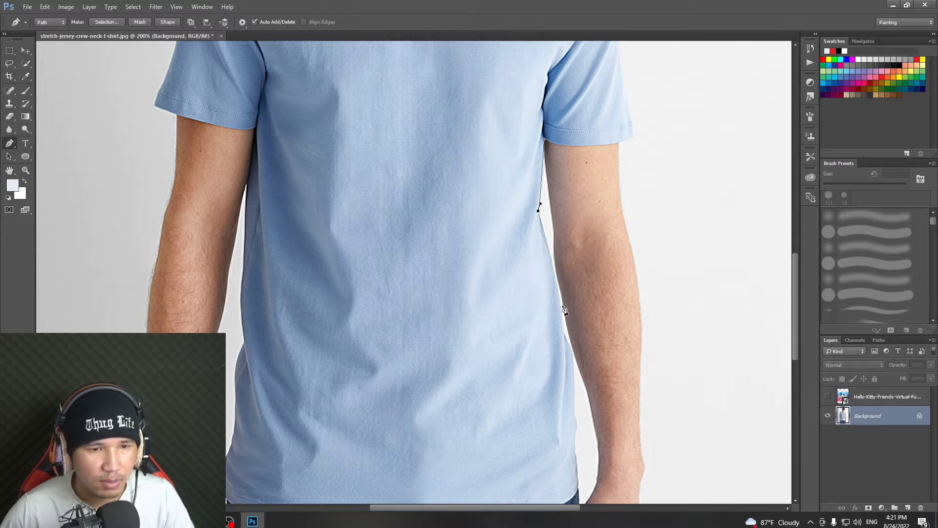
drag(563, 331, 562, 357)
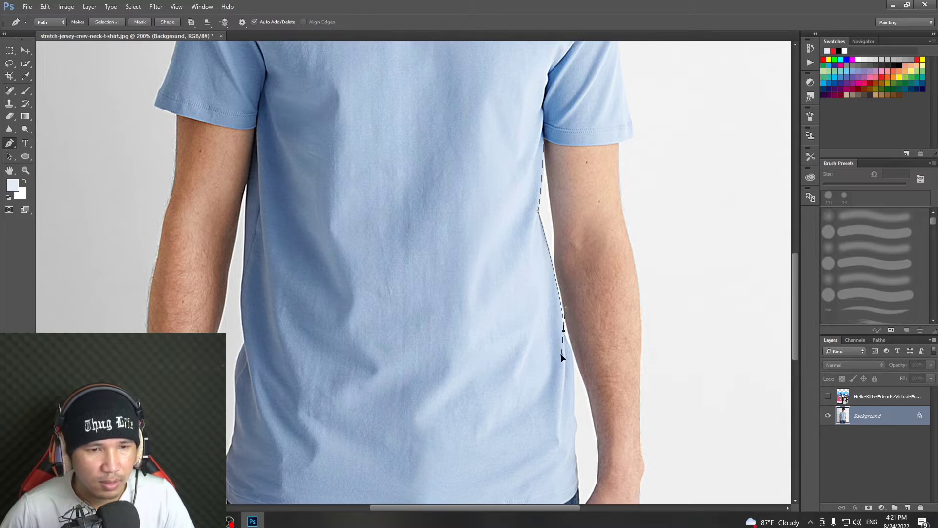
alt+click(564, 331)
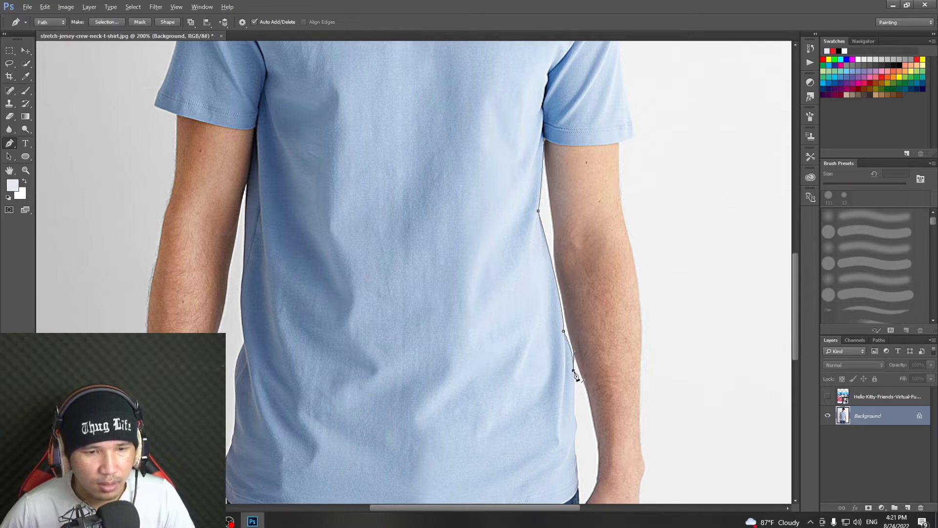
scroll(576, 376, down, 2)
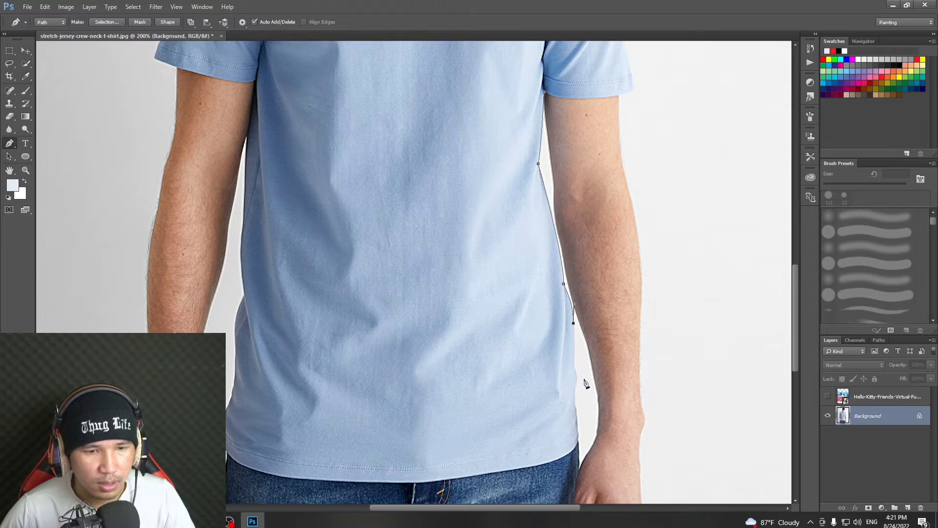
drag(574, 372, 577, 412)
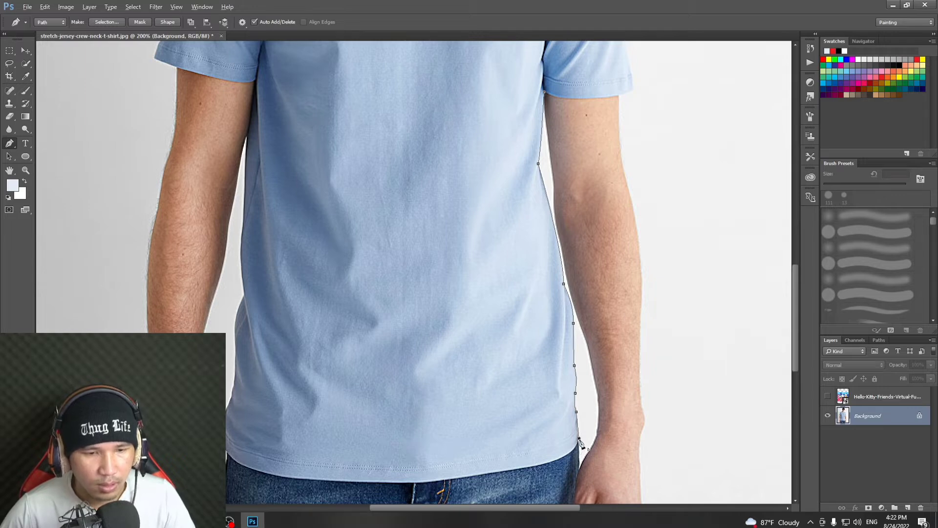
click(579, 438)
Continue the path along the shirt's curved bottom hem to the opposite corner.
mouse_move(562, 456)
mouse_down()
mouse_move(551, 460)
mouse_move(563, 456)
mouse_up()
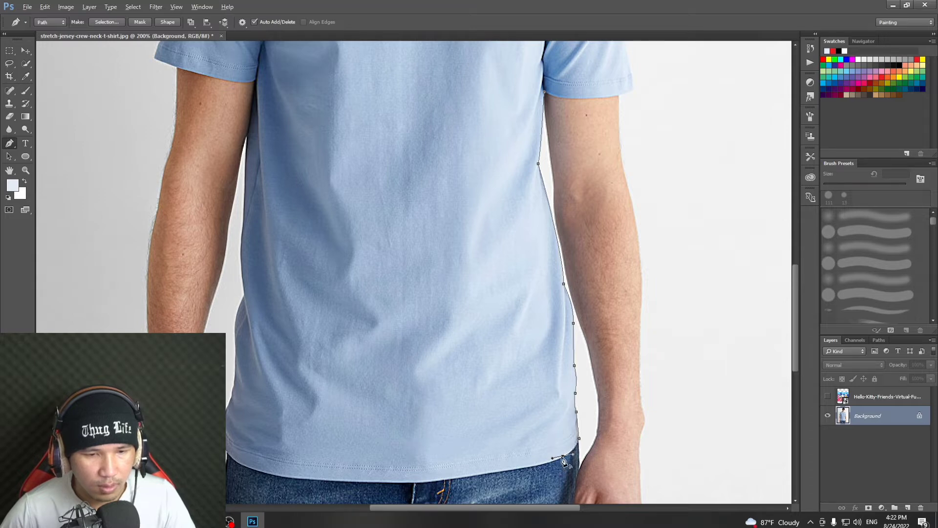
drag(416, 483, 285, 492)
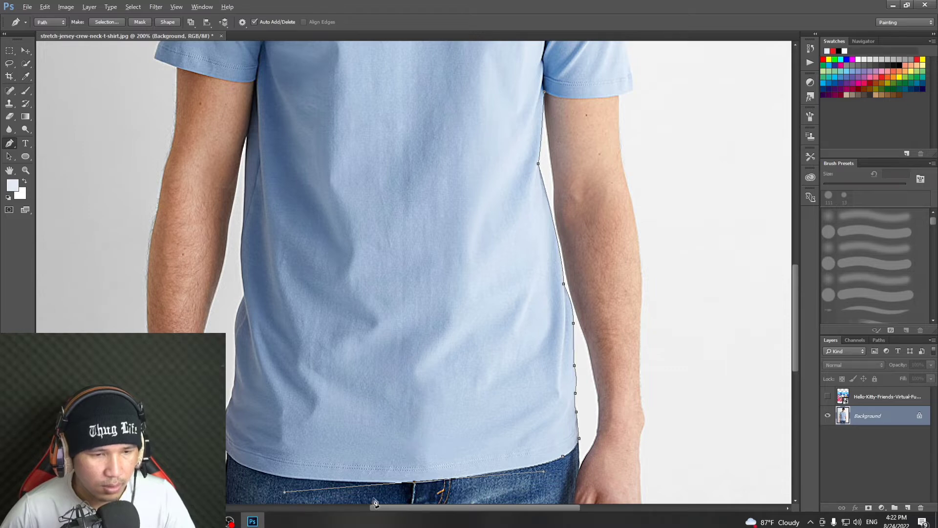
click(414, 483)
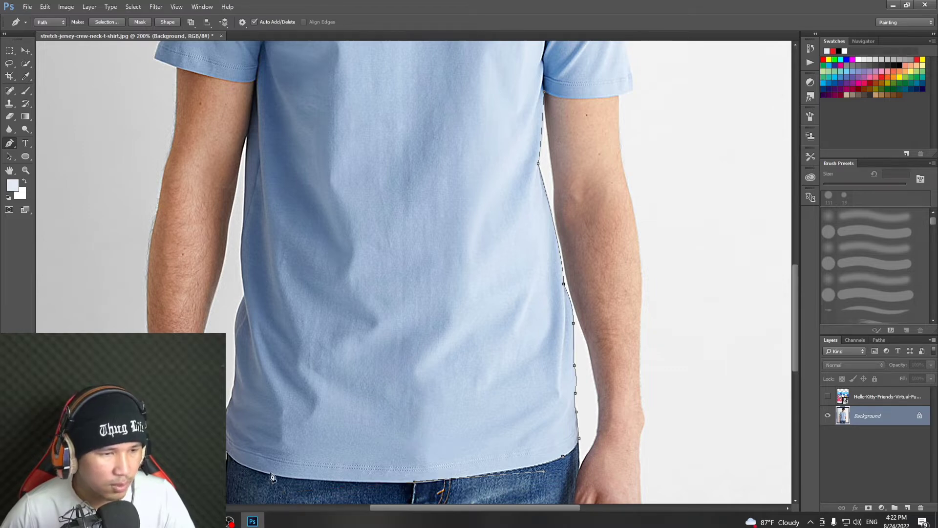
drag(269, 474, 255, 468)
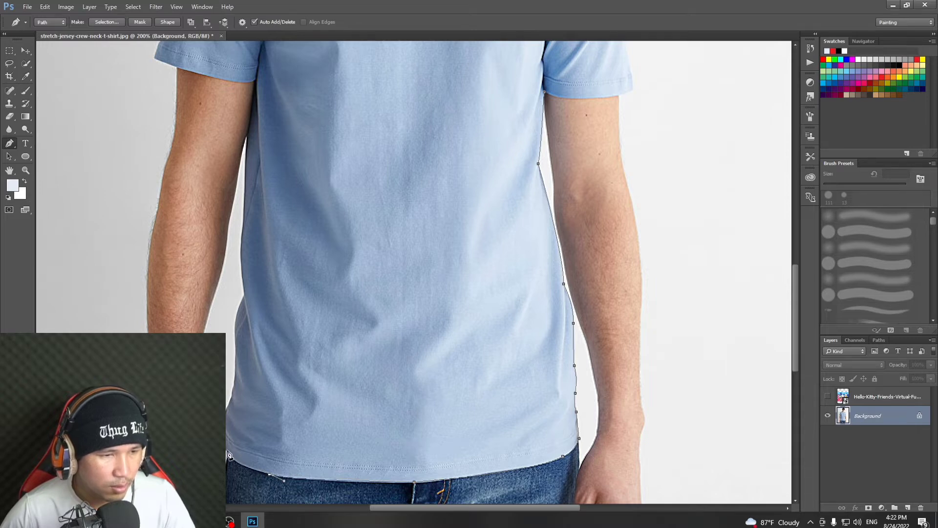
click(227, 443)
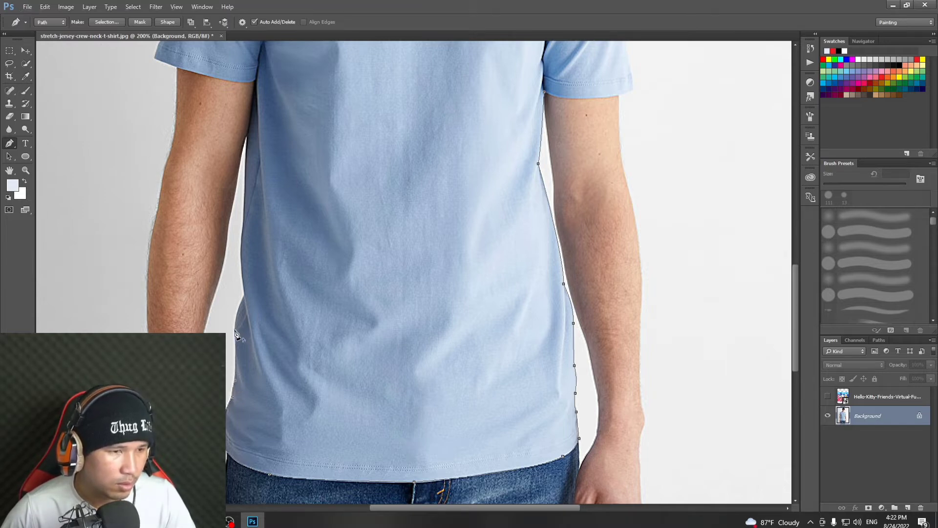
Extend the path up the shirt's left-hand side in the image to the inner corner of the sleeve hem.
drag(244, 296, 255, 279)
alt+click(244, 296)
drag(243, 237, 246, 230)
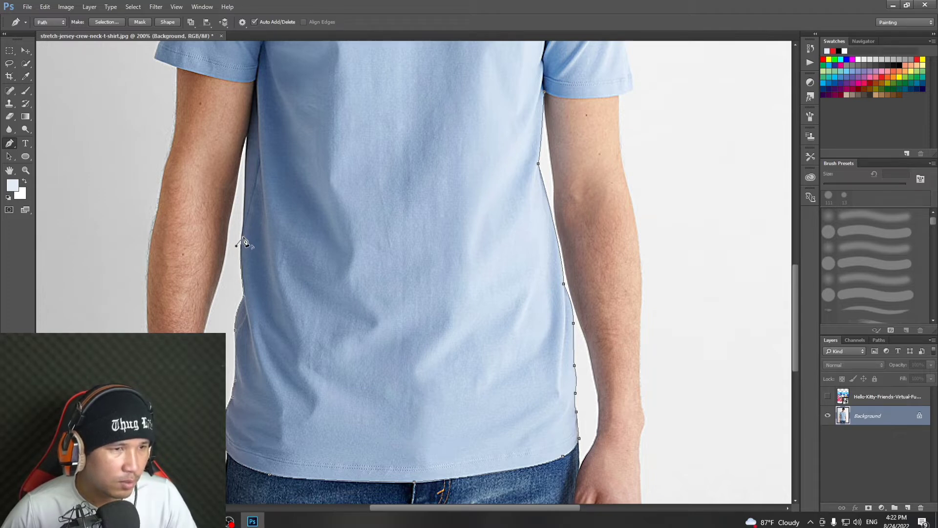
alt+click(243, 239)
mouse_move(246, 143)
mouse_down()
mouse_move(251, 128)
mouse_move(252, 141)
mouse_up()
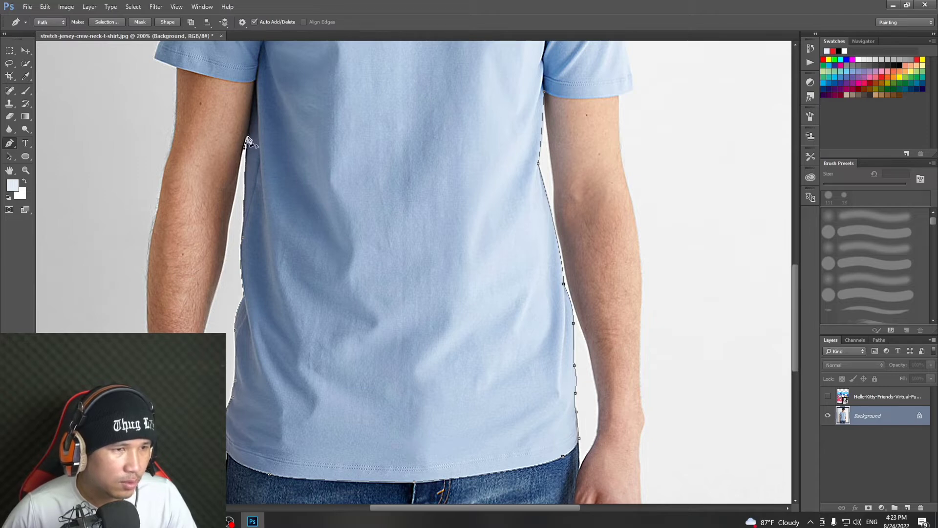
click(255, 80)
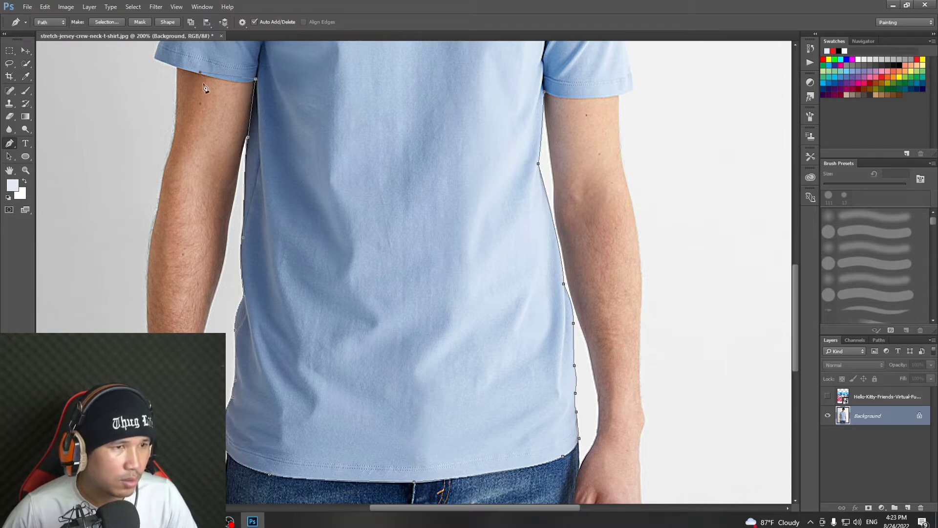
Trace the hem of the left-hand sleeve out to its outer corner.
key(alt+z)
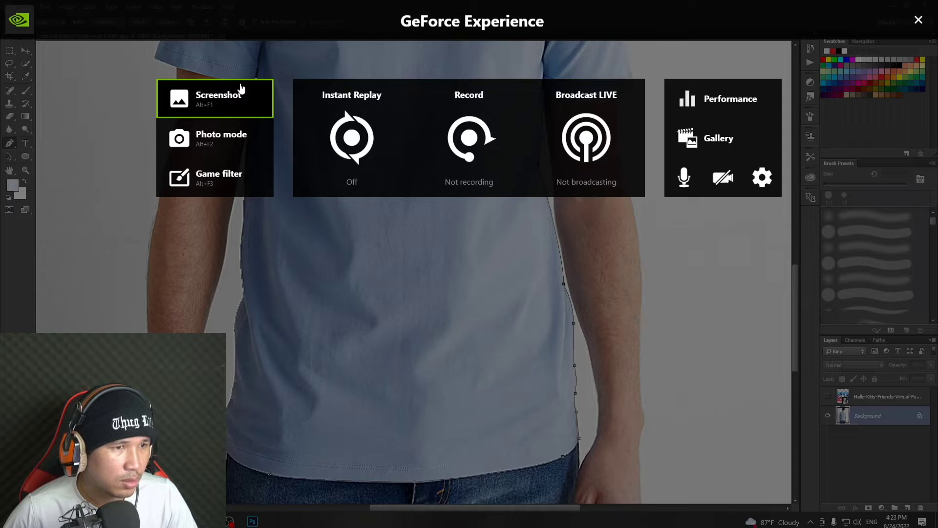
key(alt+z)
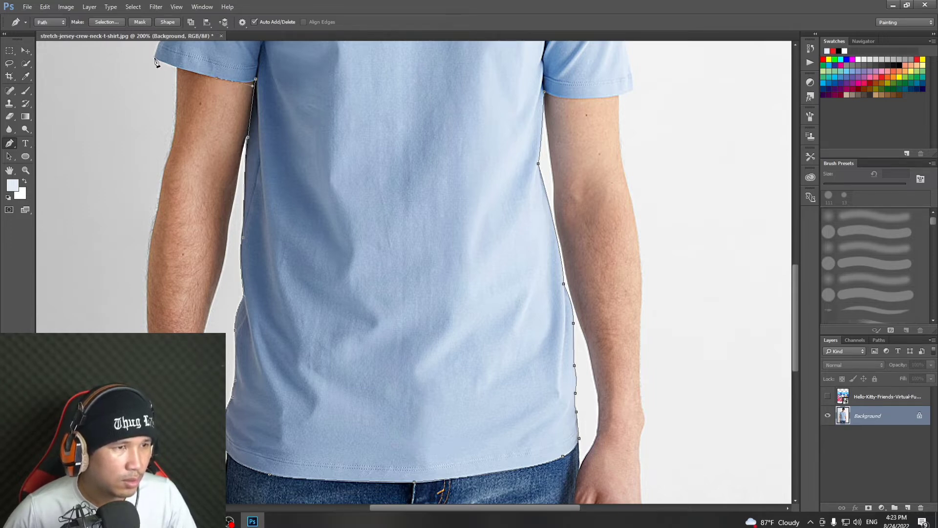
drag(155, 61, 162, 69)
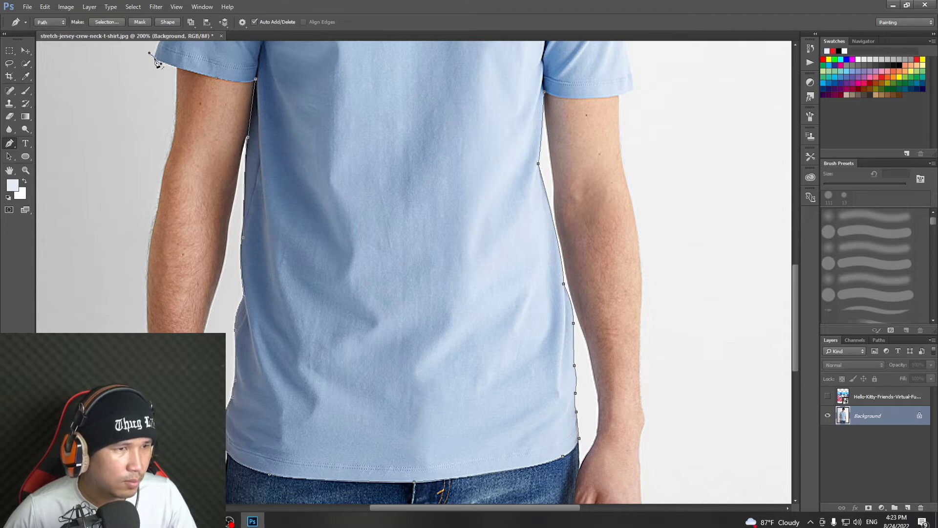
Continue the path up the outer edge of the left-hand sleeve to the shoulder seam, with a corner point there.
scroll(156, 62, up, 5)
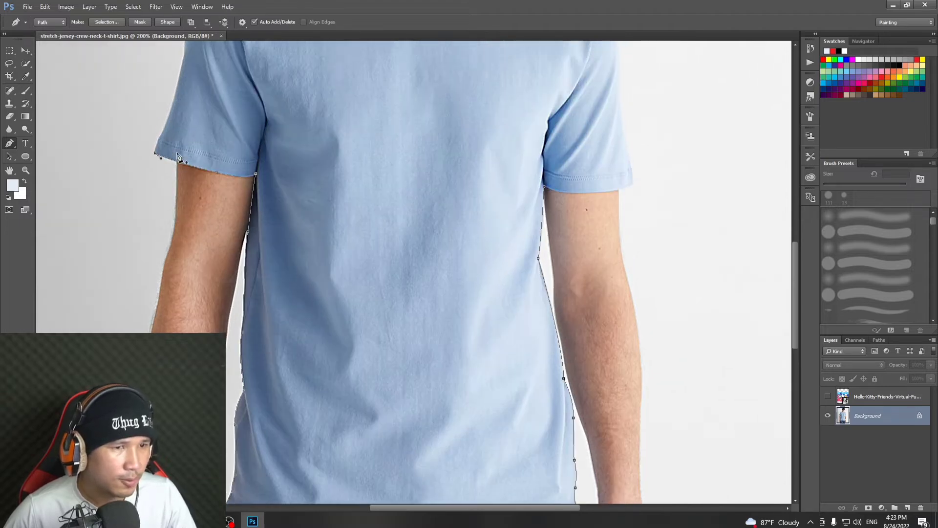
scroll(173, 204, up, 1)
drag(161, 191, 166, 186)
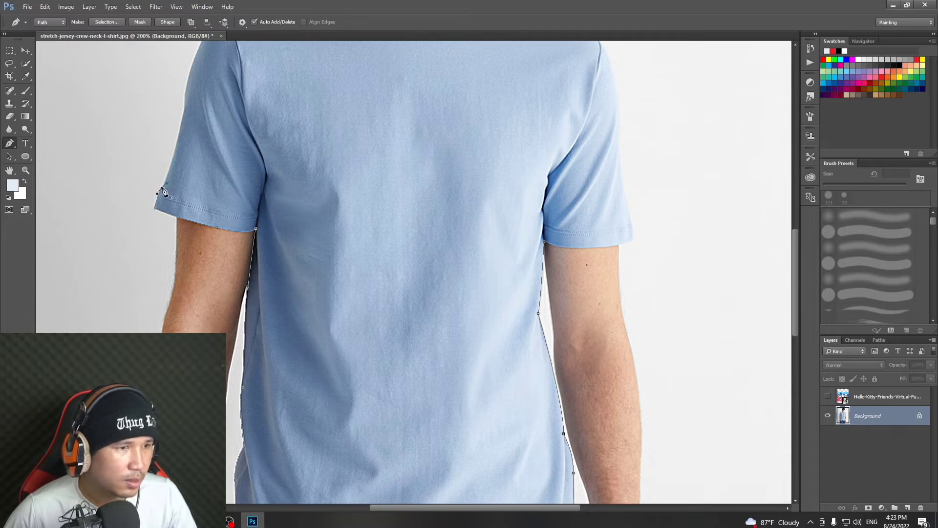
scroll(163, 191, up, 1)
click(186, 128)
drag(186, 128, 183, 101)
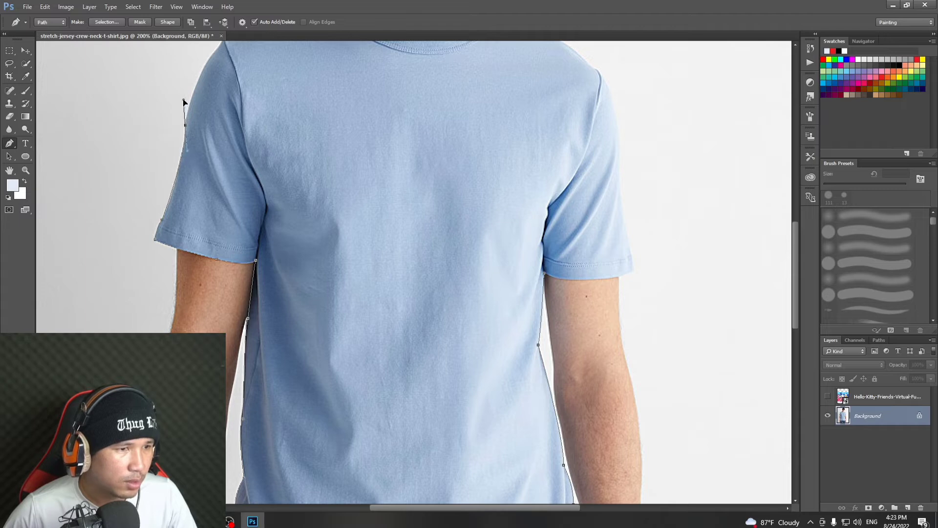
scroll(205, 167, up, 1)
scroll(206, 169, up, 1)
drag(235, 102, 240, 97)
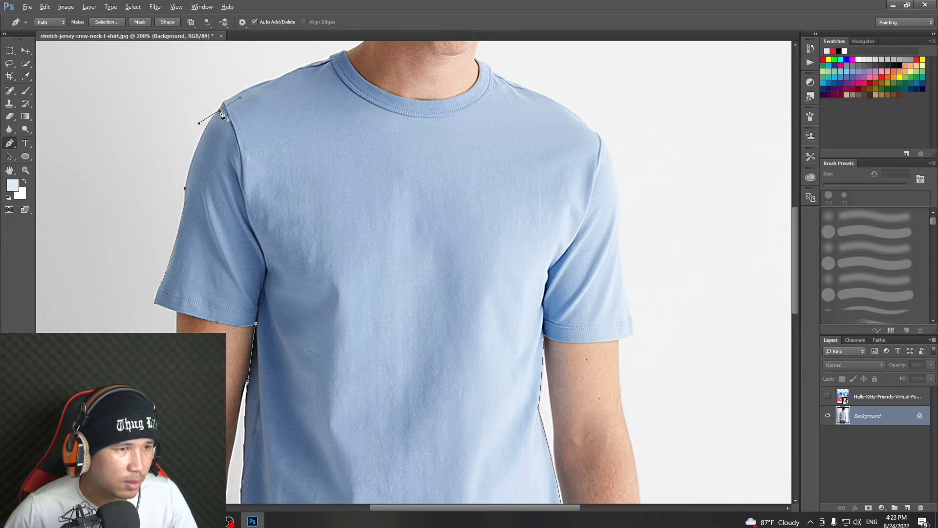
alt+click(223, 102)
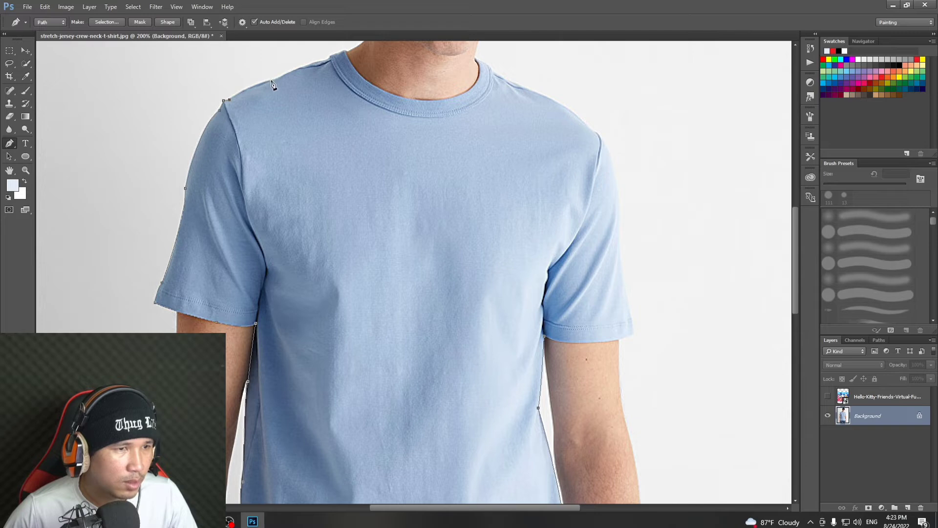
Trace the left-hand shoulder line from the sleeve seam to the top of the collar.
drag(279, 81, 293, 78)
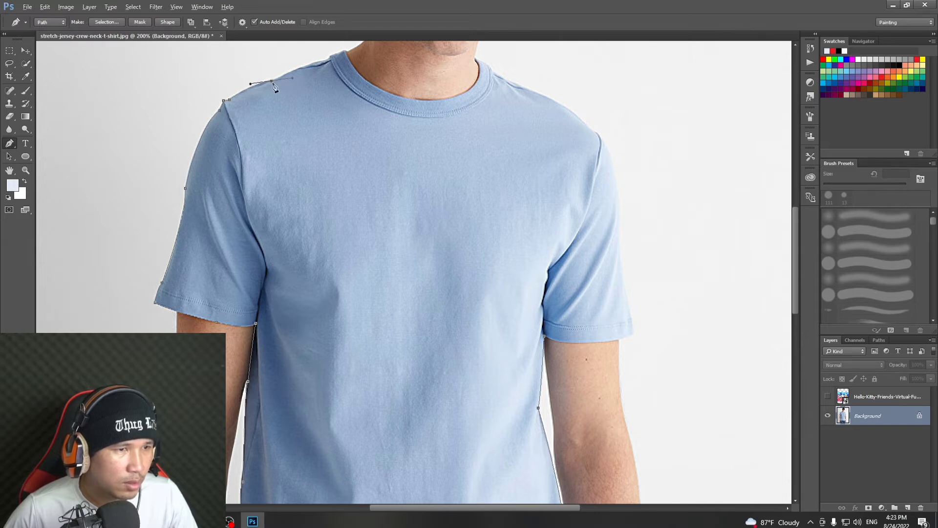
alt+click(271, 82)
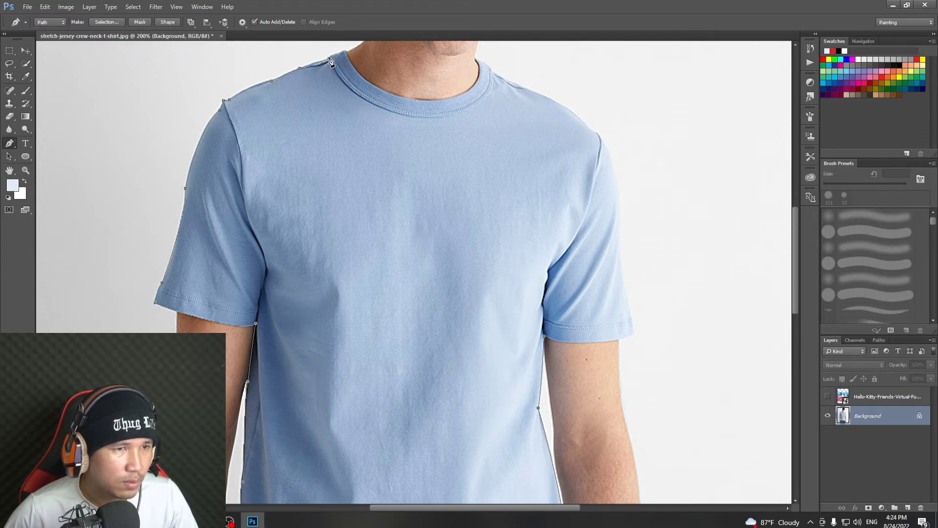
scroll(332, 62, up, 1)
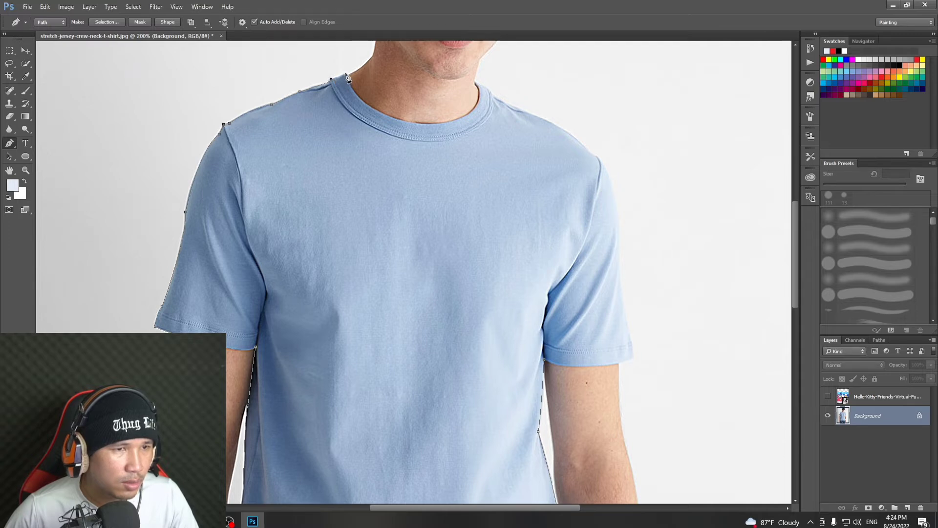
click(345, 74)
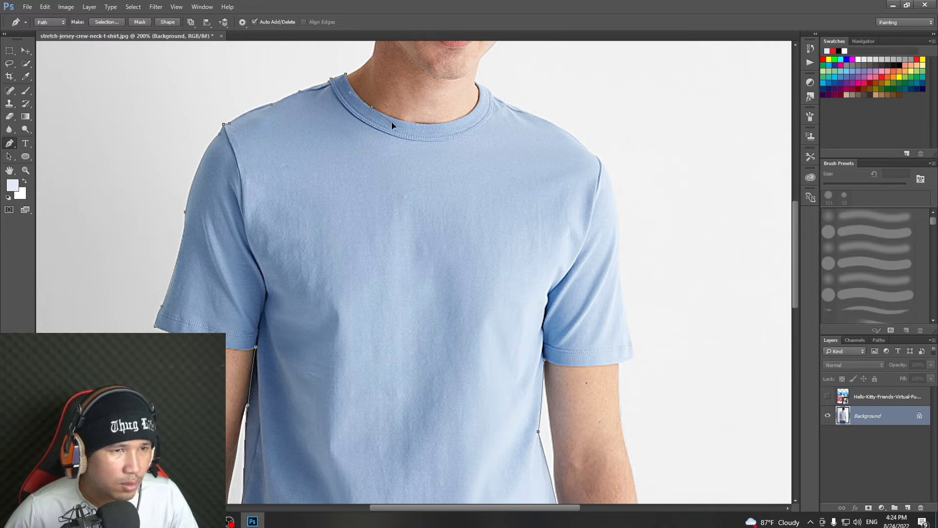
Redo the neckline segment and curve the path along the inner edge of the collar to its other side.
key(alt)
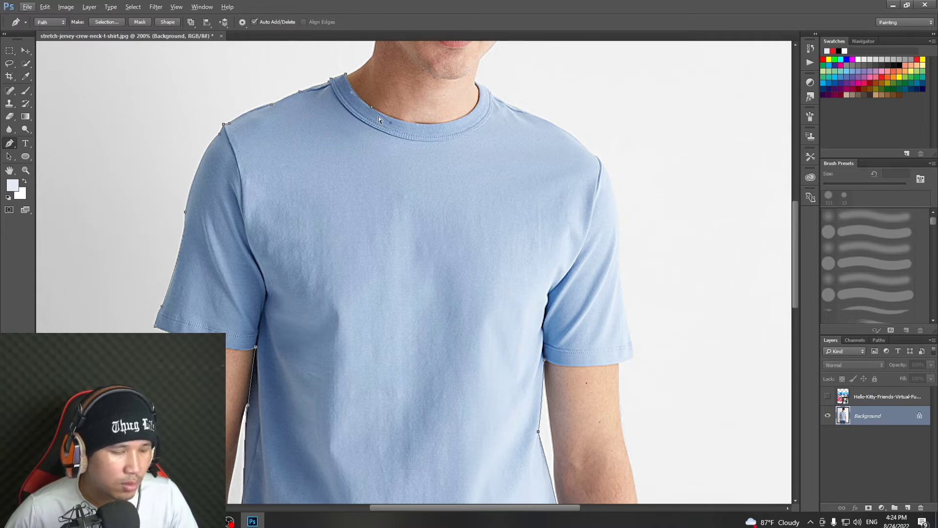
key(alt)
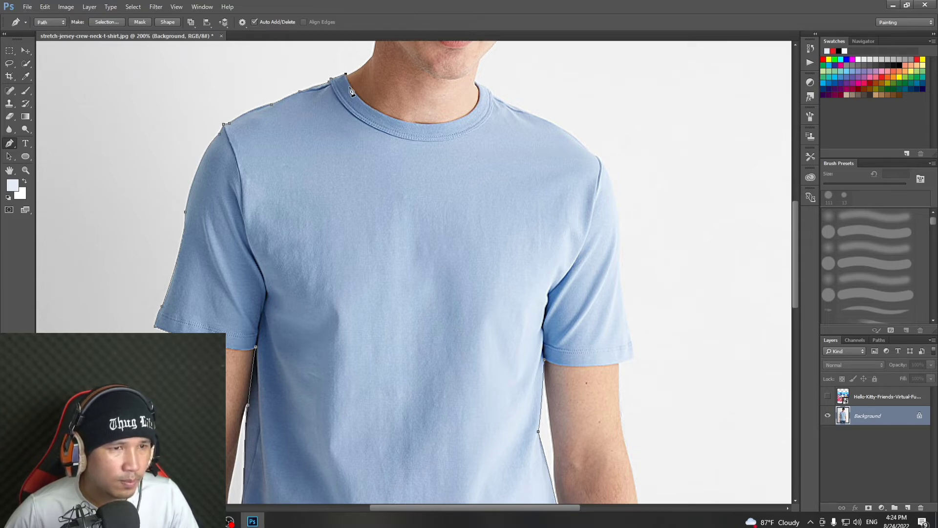
click(392, 118)
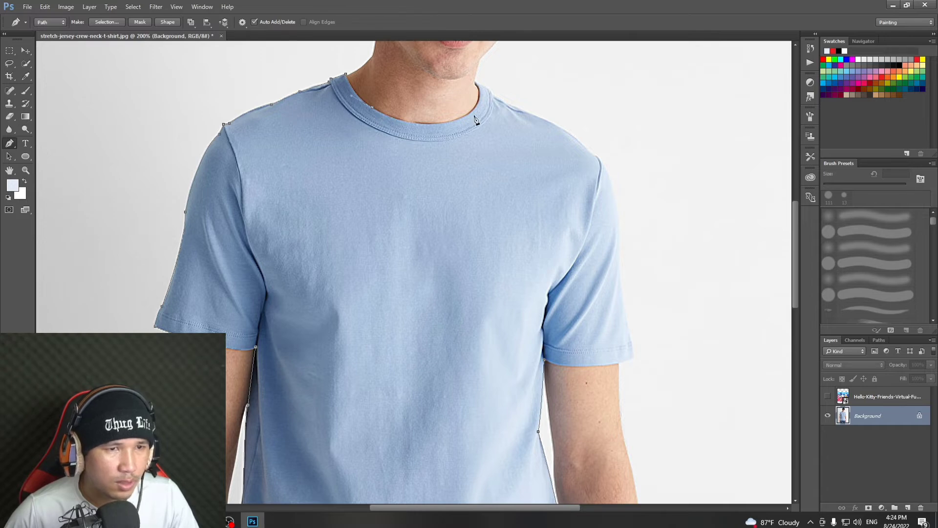
drag(438, 124, 468, 73)
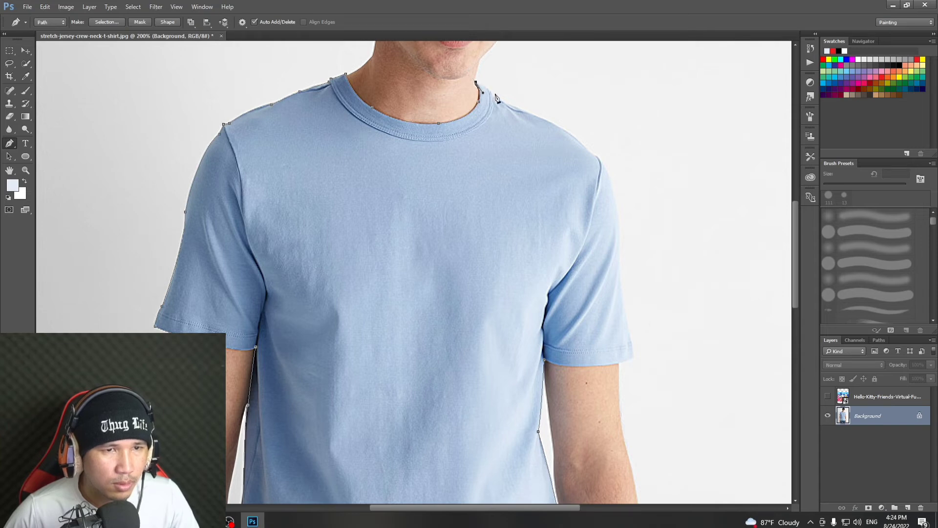
Trace the right-hand shoulder line from the collar past the sleeve seam, with a corner point at the top of the sleeve.
drag(484, 84, 535, 116)
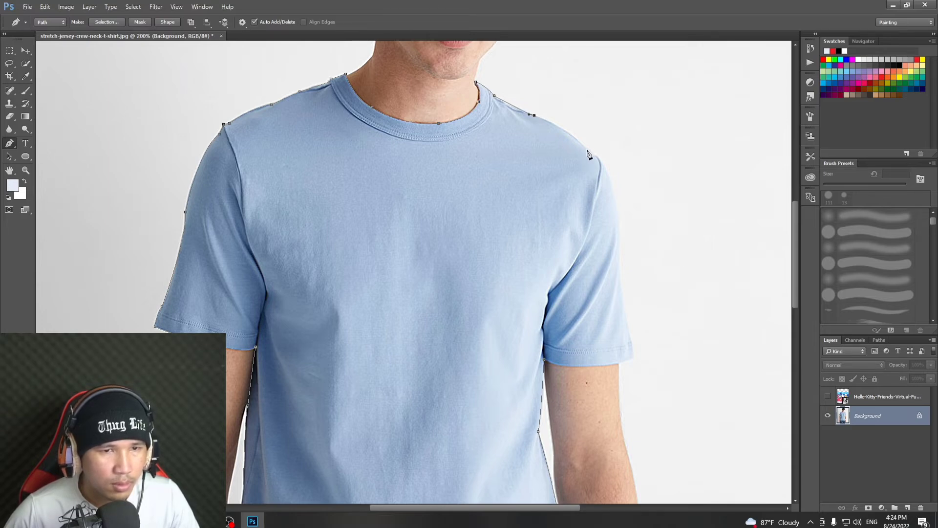
drag(590, 152, 615, 193)
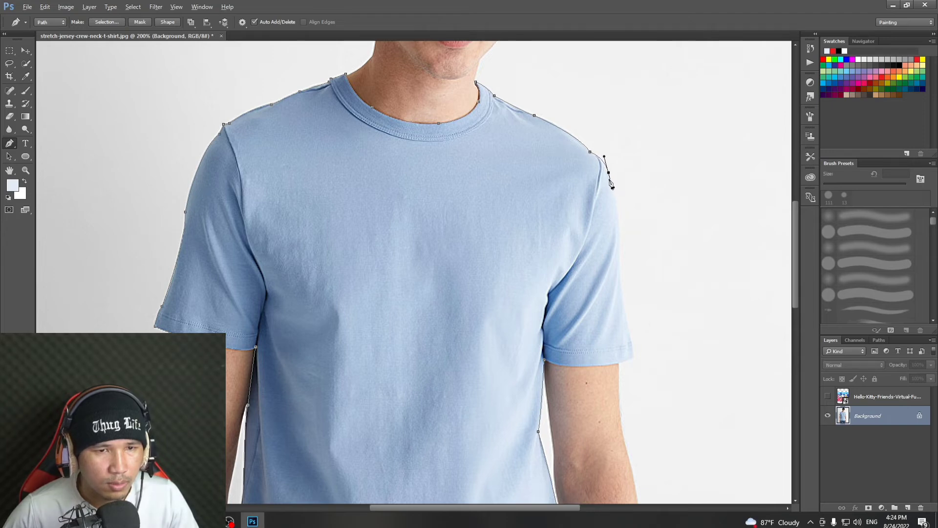
alt+click(608, 172)
Continue the path down the outer edge of the right-hand sleeve and along its hem to close the shirt outline.
drag(618, 249, 614, 277)
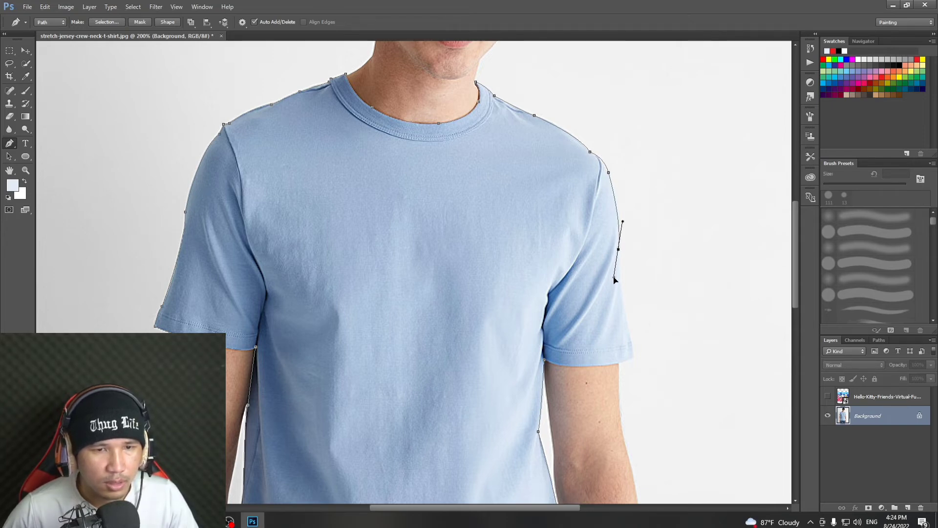
alt+click(618, 250)
drag(629, 328, 631, 364)
alt+click(629, 328)
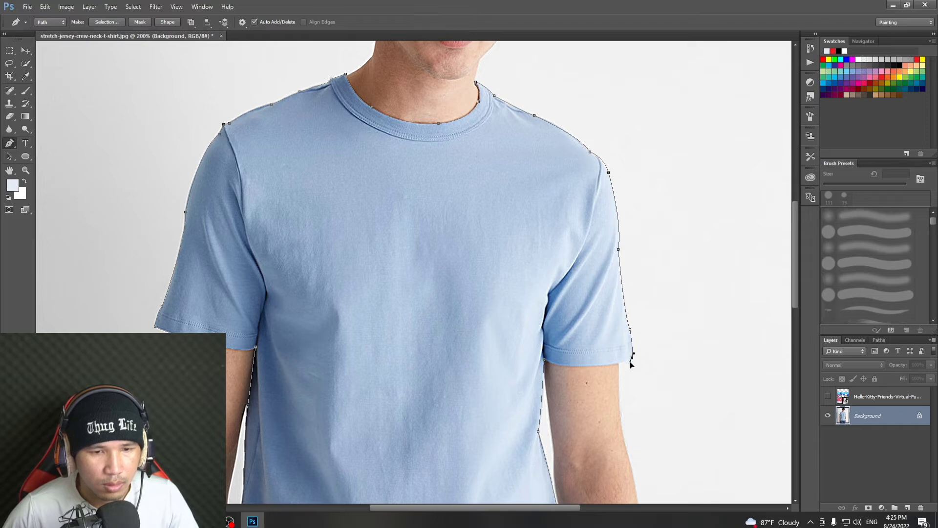
drag(588, 366, 569, 364)
alt+click(588, 365)
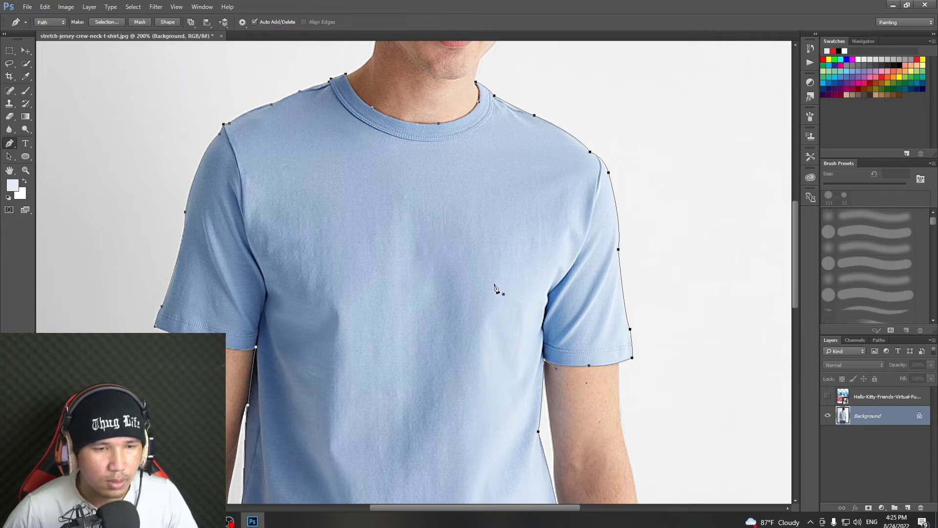
Convert the shirt path into a new anti-aliased selection and copy the selected shirt to its own layer.
right_click(574, 318)
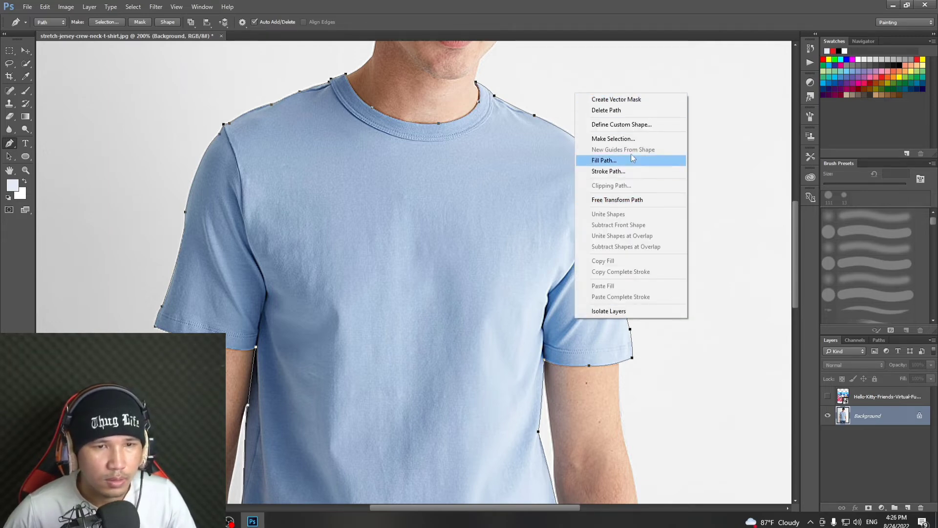
click(635, 139)
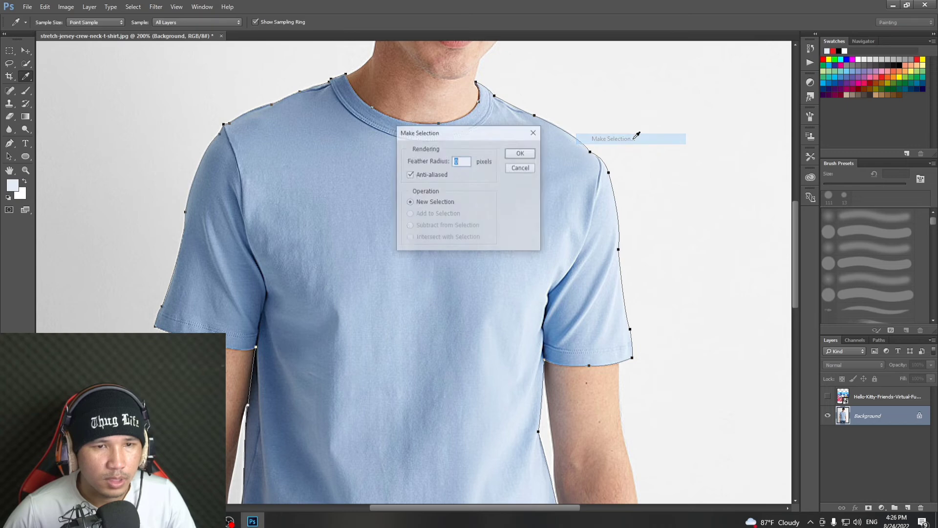
click(522, 155)
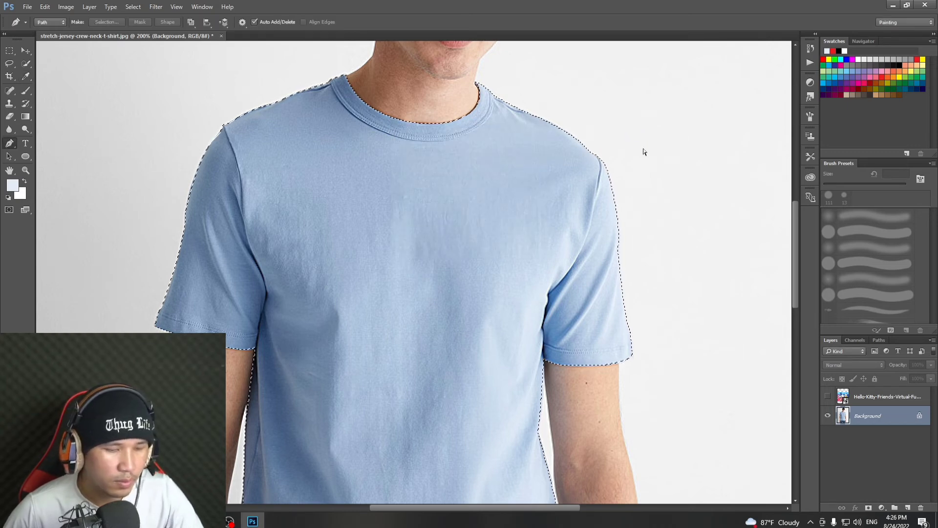
key(ctrl+j)
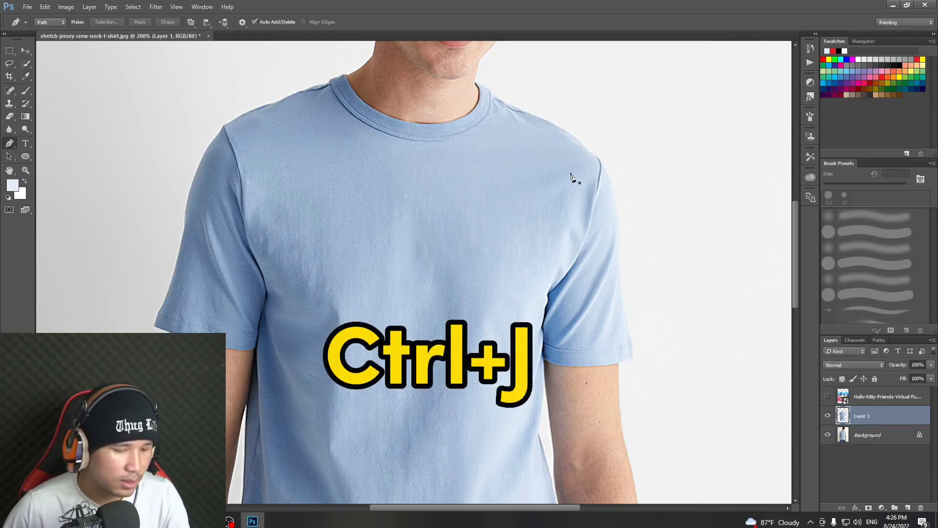
Check the cut-out shirt by hiding and showing the Background layer several times.
key(ctrl+minus)
key(ctrl+minus)
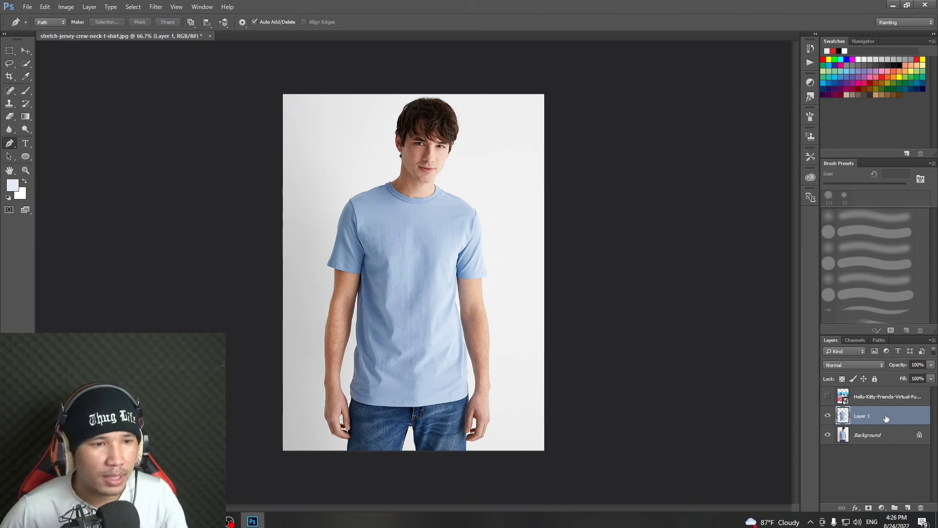
click(827, 434)
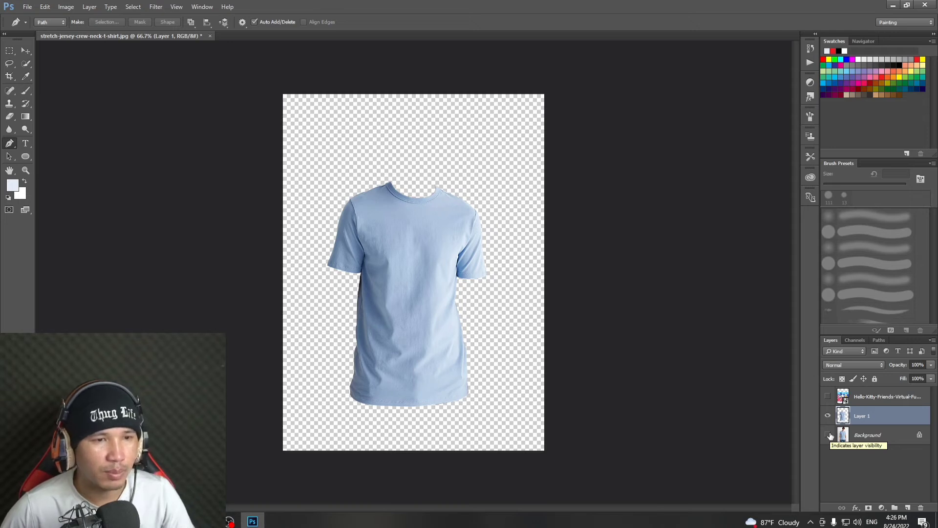
click(828, 435)
click(828, 435)
click(828, 435)
click(828, 435)
click(828, 435)
click(828, 434)
click(828, 435)
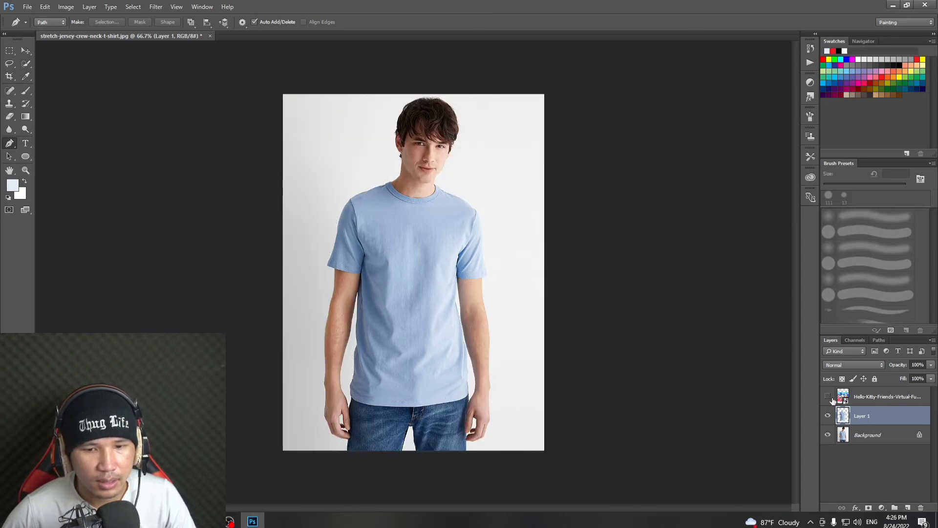
Show the Hello Kitty artwork layer and clip it to the shirt layer with a clipping mask.
click(828, 397)
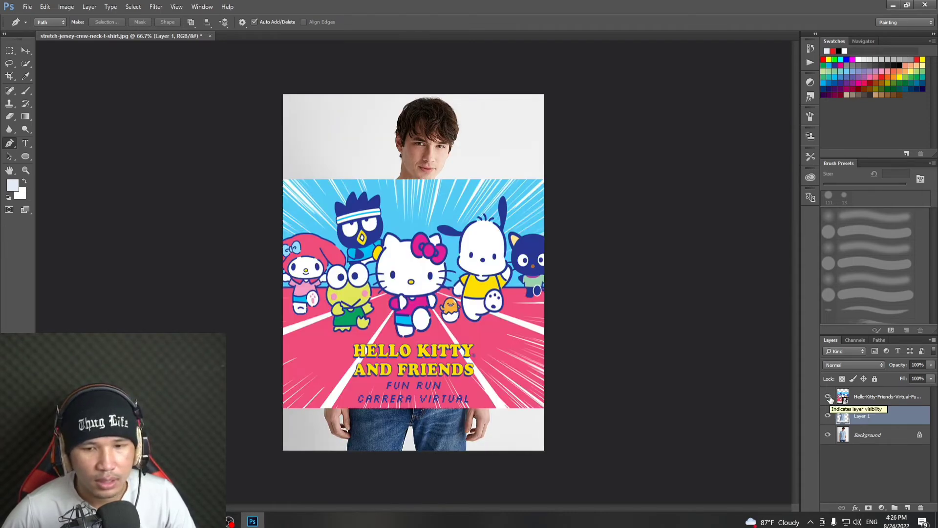
right_click(890, 394)
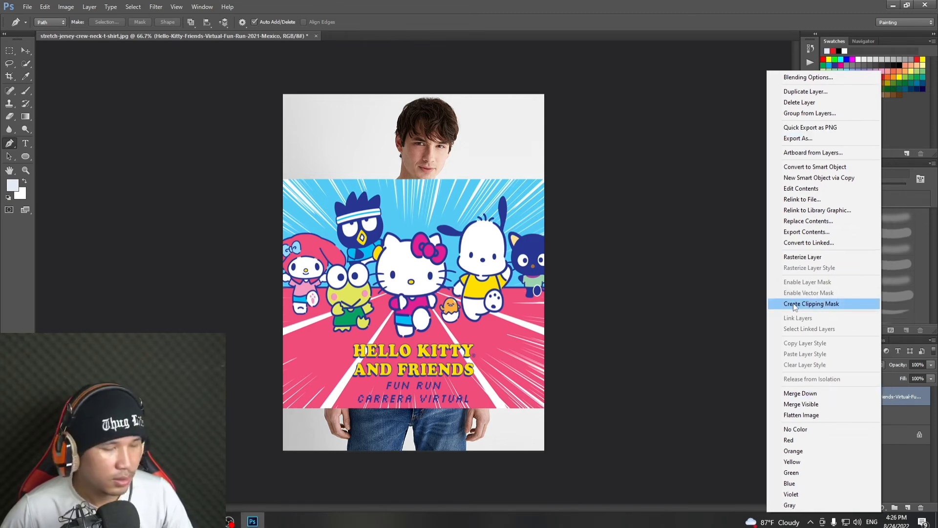
click(821, 308)
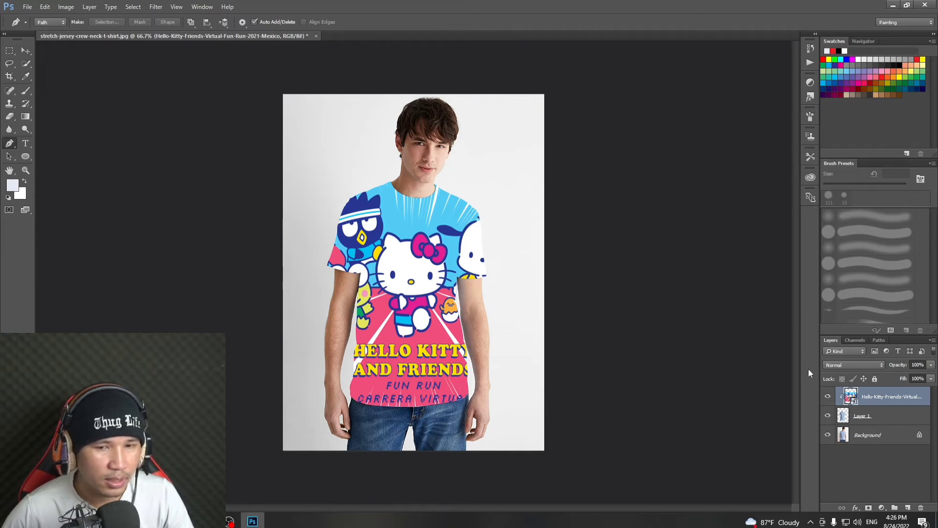
Check the clipped artwork by toggling the visibility of the artwork and Background layers.
click(827, 396)
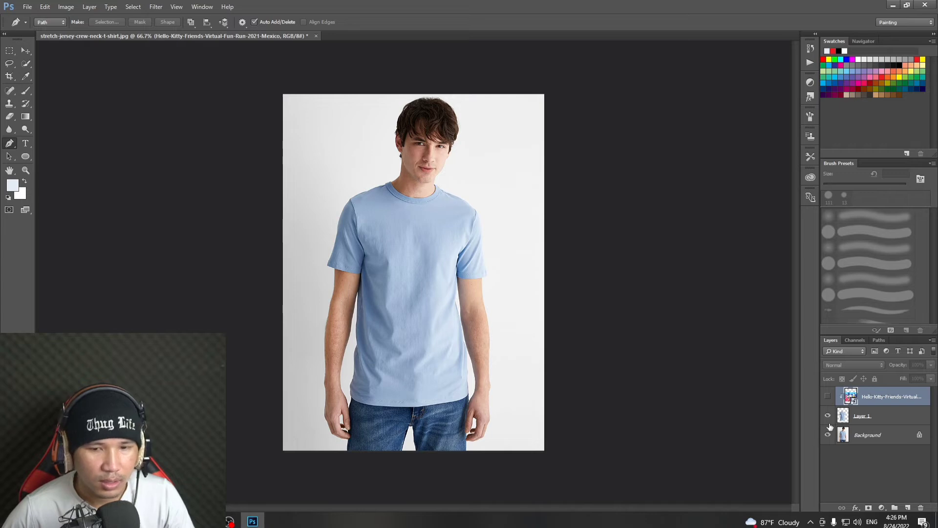
click(828, 435)
click(828, 397)
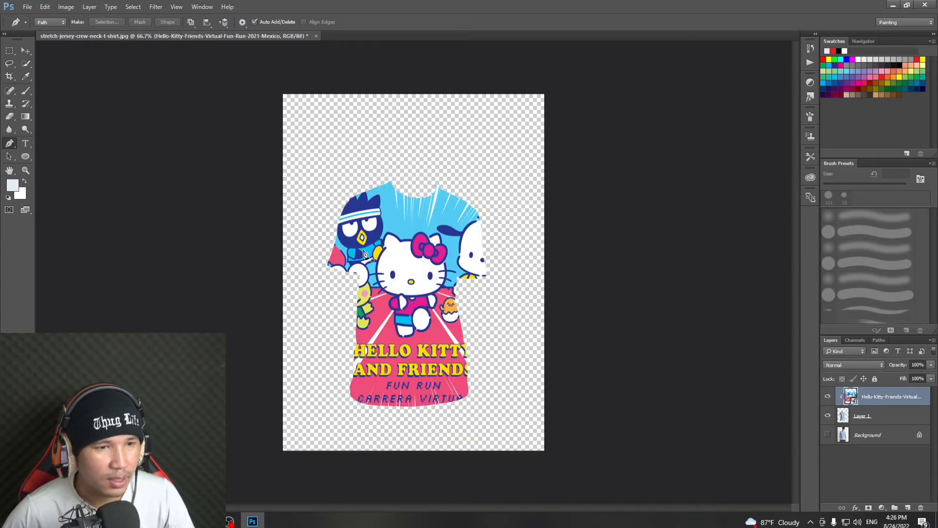
click(827, 435)
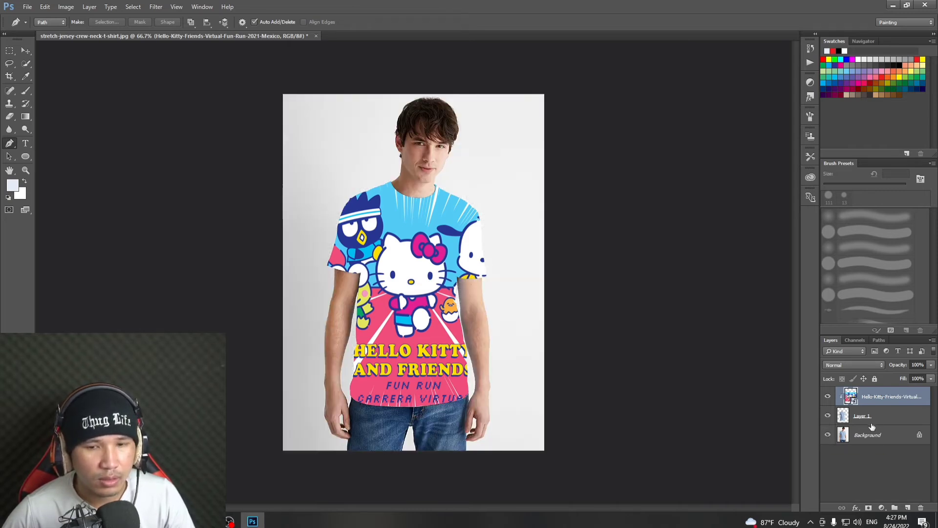
Open the Hello Kitty layer's blending options and set its blend mode to Darken.
right_click(898, 395)
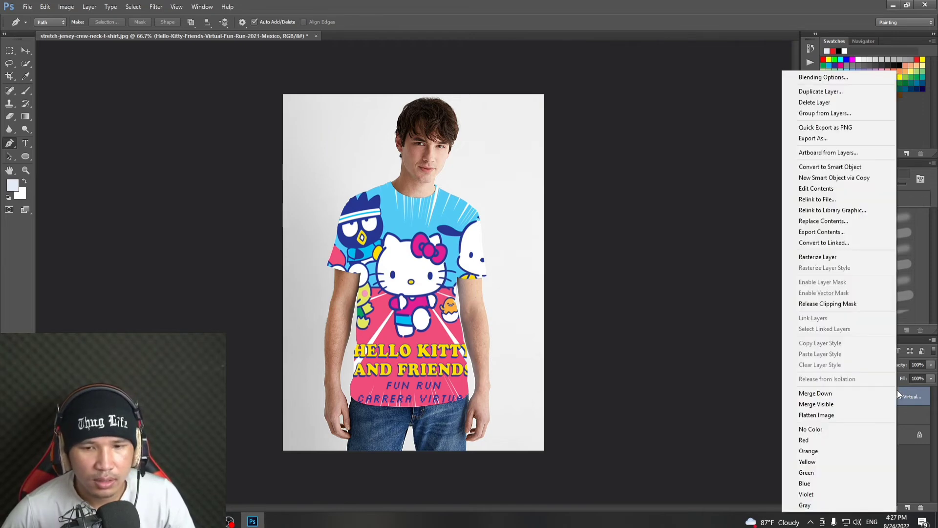
right_click(931, 394)
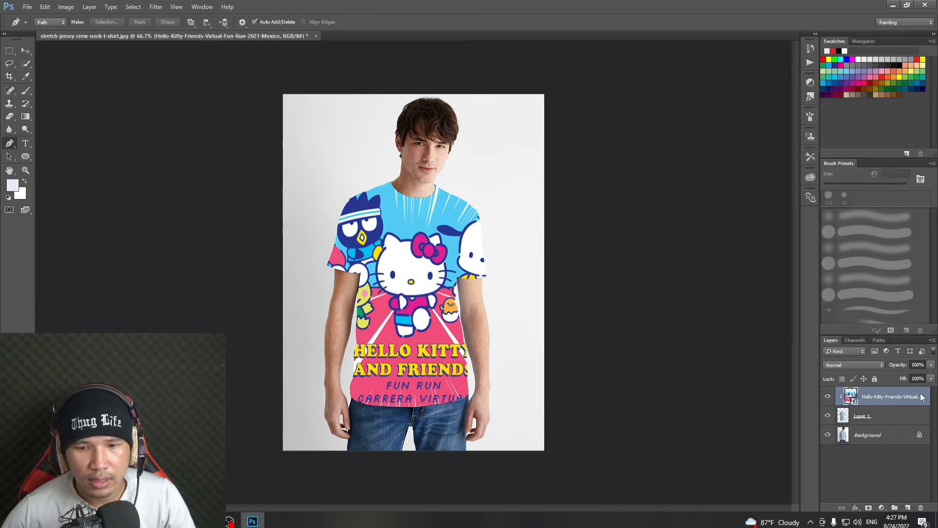
right_click(919, 395)
click(850, 78)
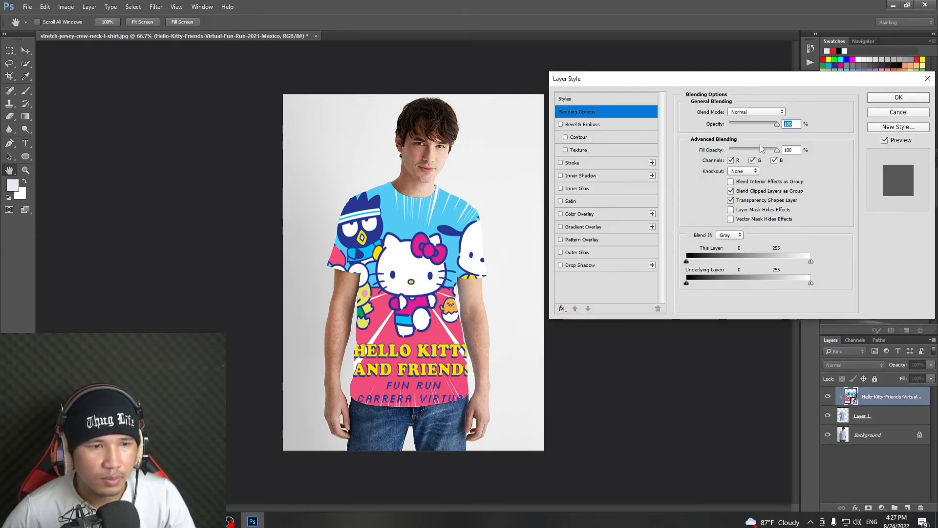
click(781, 113)
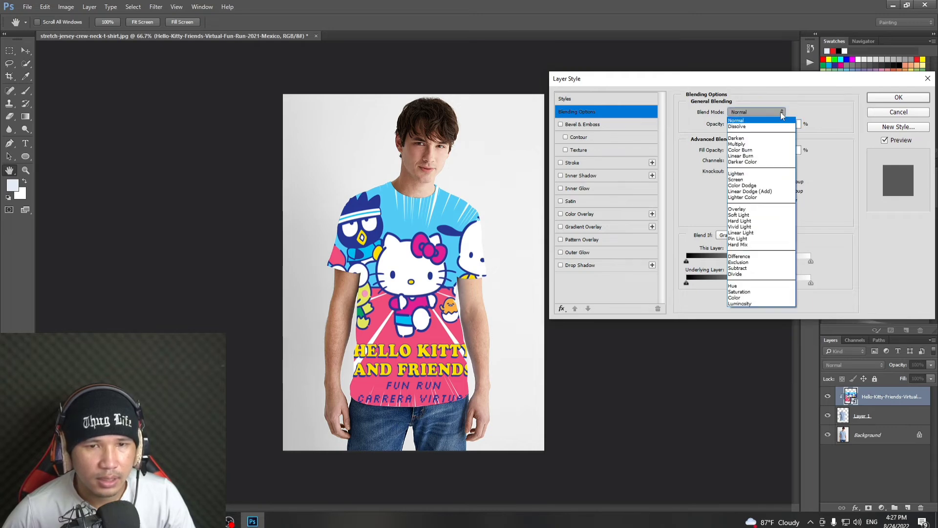
click(758, 139)
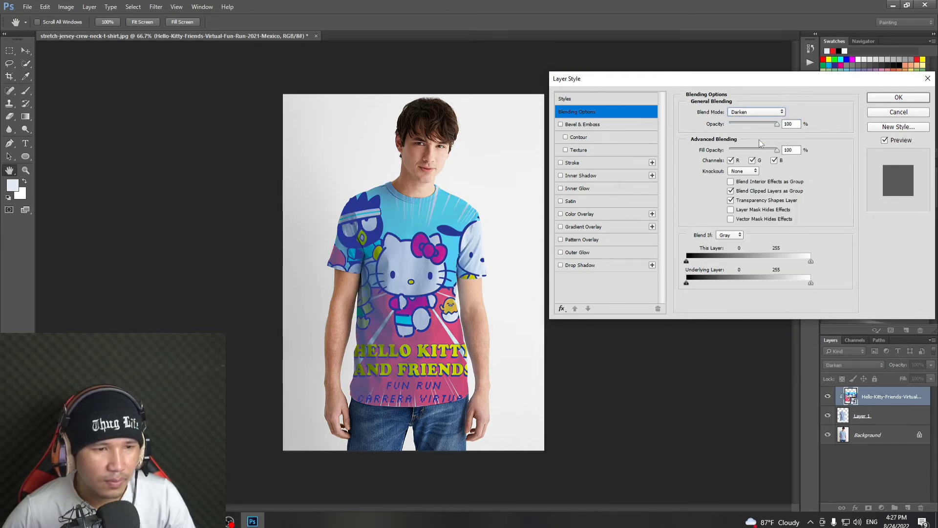
Try the Lighten, Overlay and Multiply blend modes on the Hello Kitty layer.
click(773, 113)
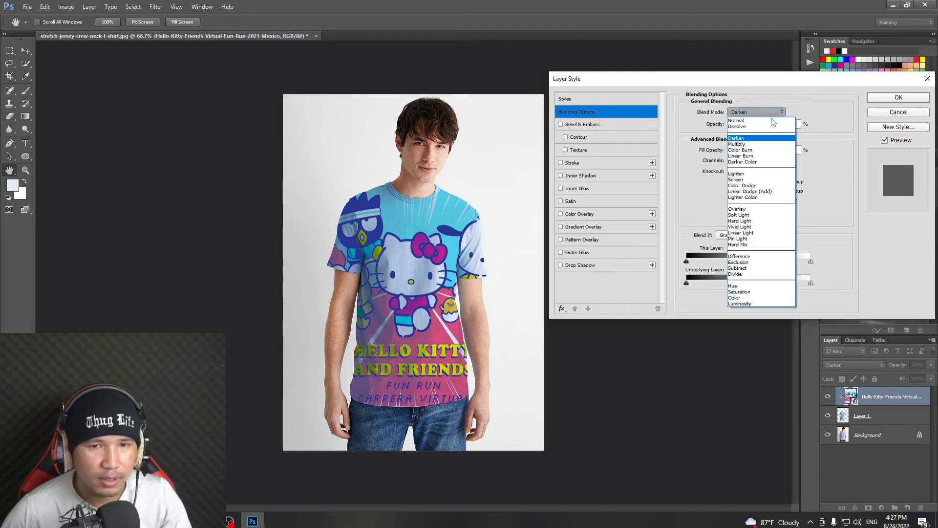
click(755, 174)
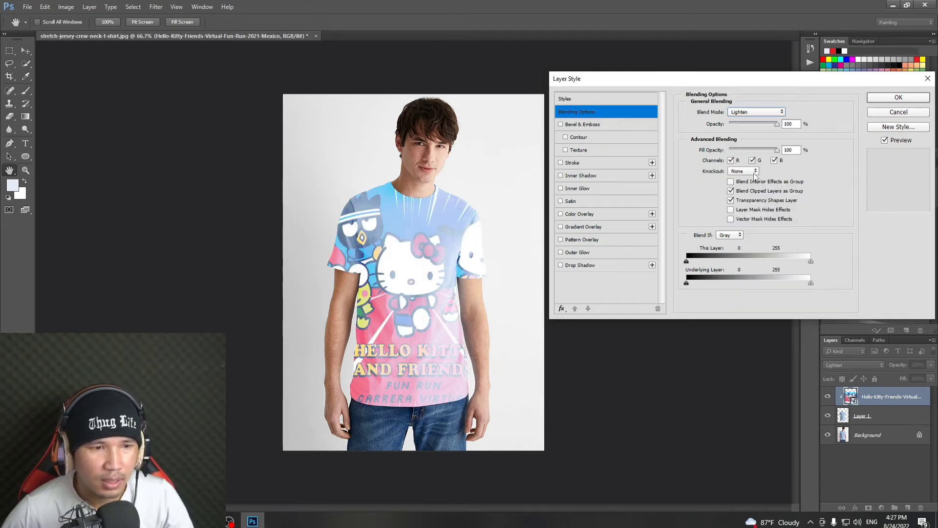
click(782, 112)
click(761, 211)
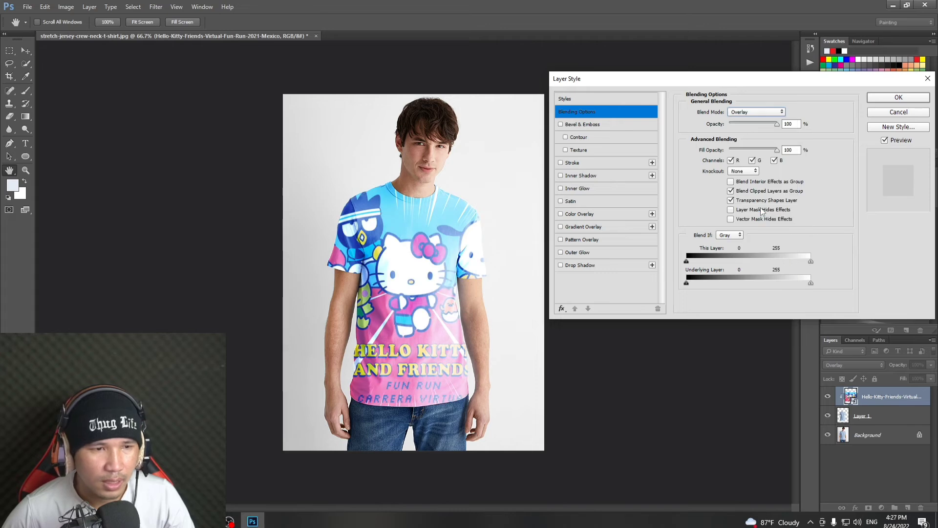
click(778, 114)
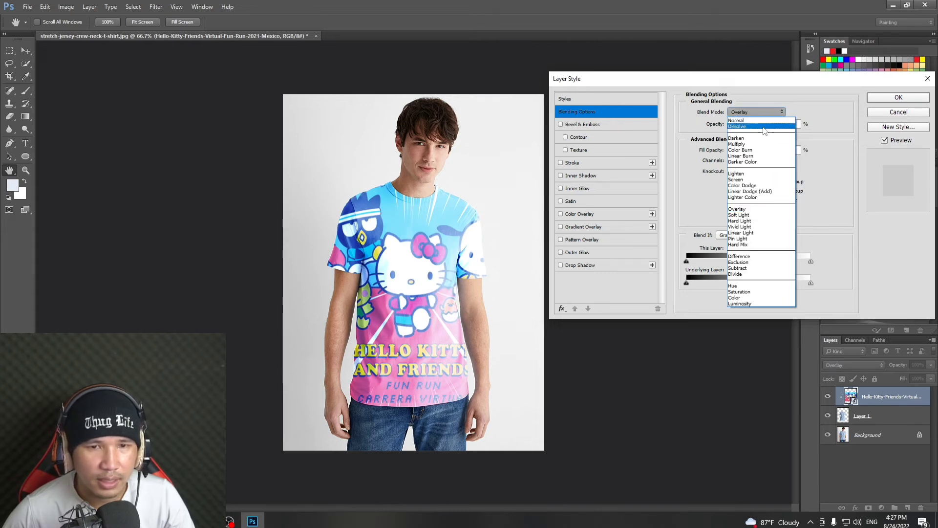
click(757, 148)
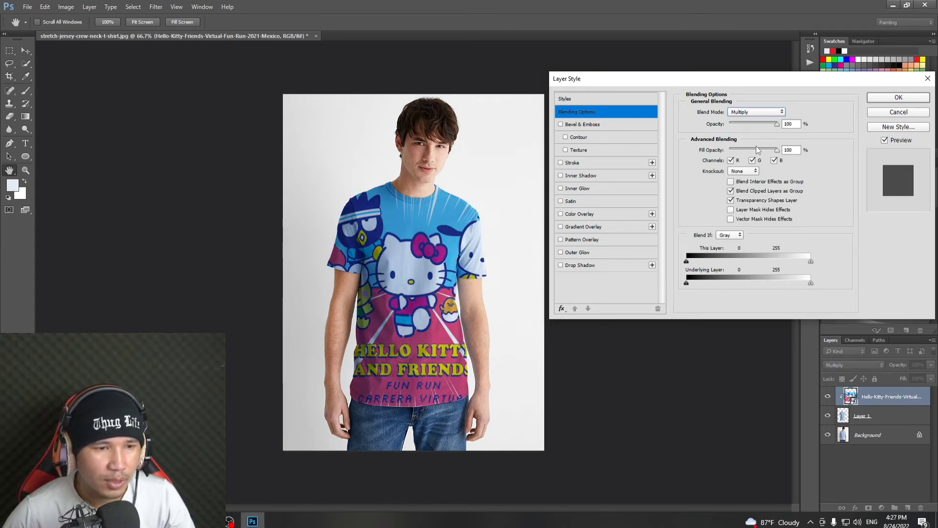
Try the Color Burn and Linear Burn blend modes on the Hello Kitty layer.
click(774, 113)
click(765, 150)
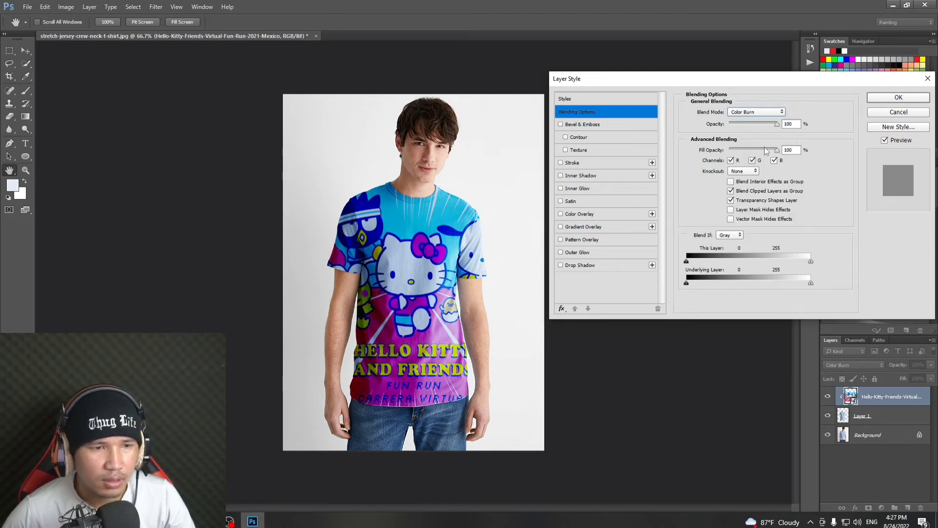
click(780, 113)
click(766, 157)
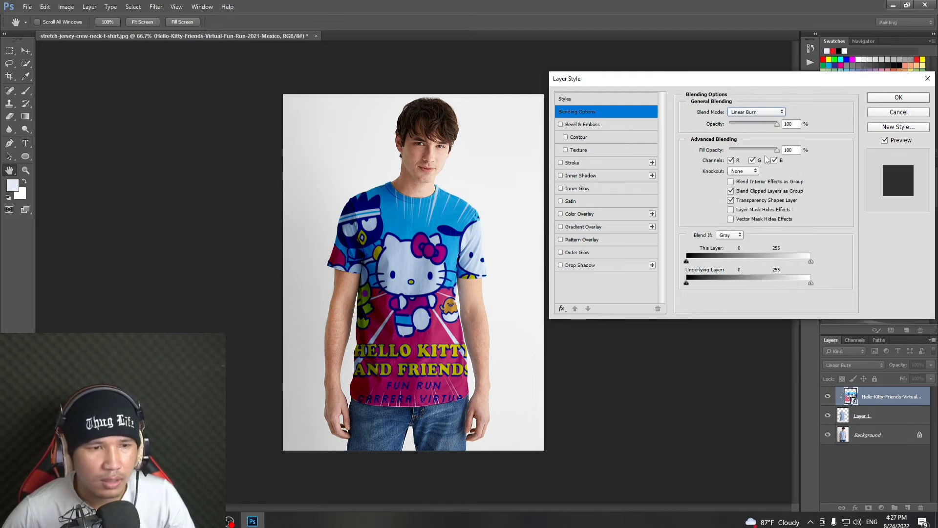
Try the Difference, Hue and Color blend modes on the Hello Kitty layer.
click(781, 113)
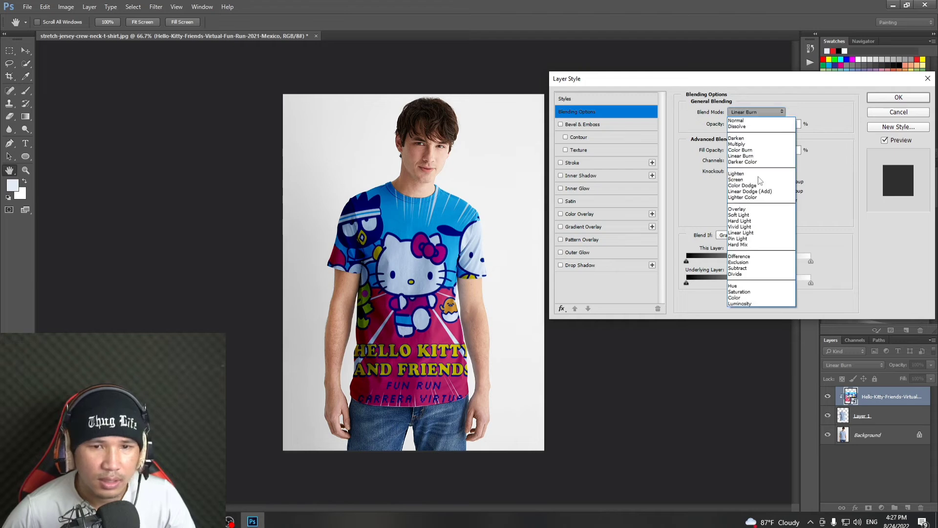
click(757, 254)
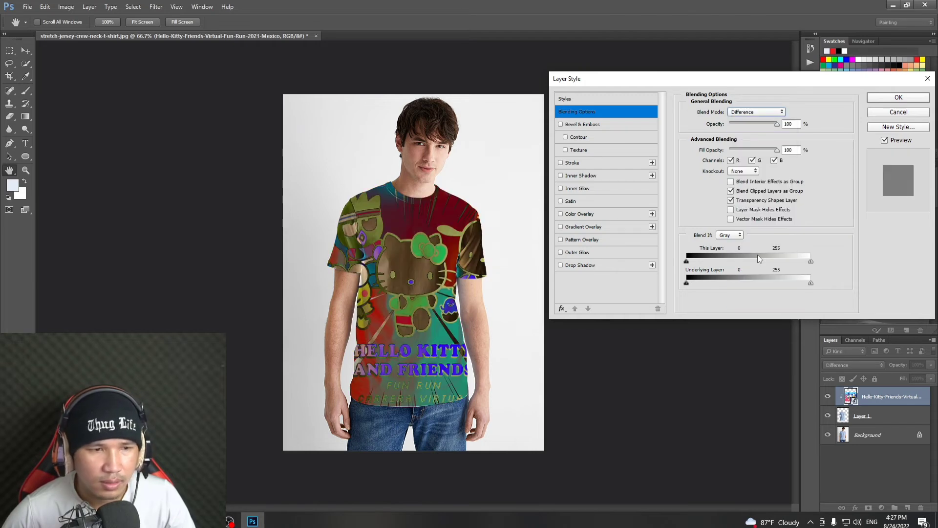
click(781, 113)
click(762, 287)
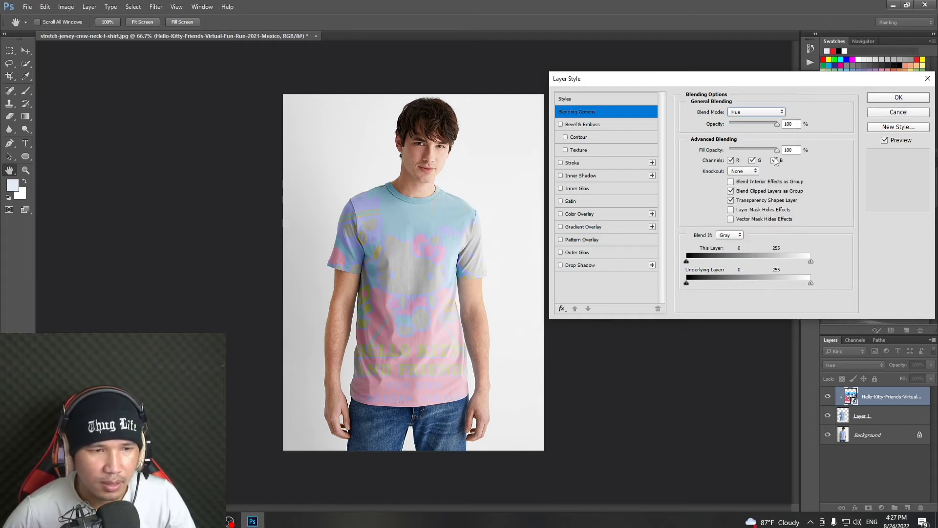
click(780, 111)
click(761, 298)
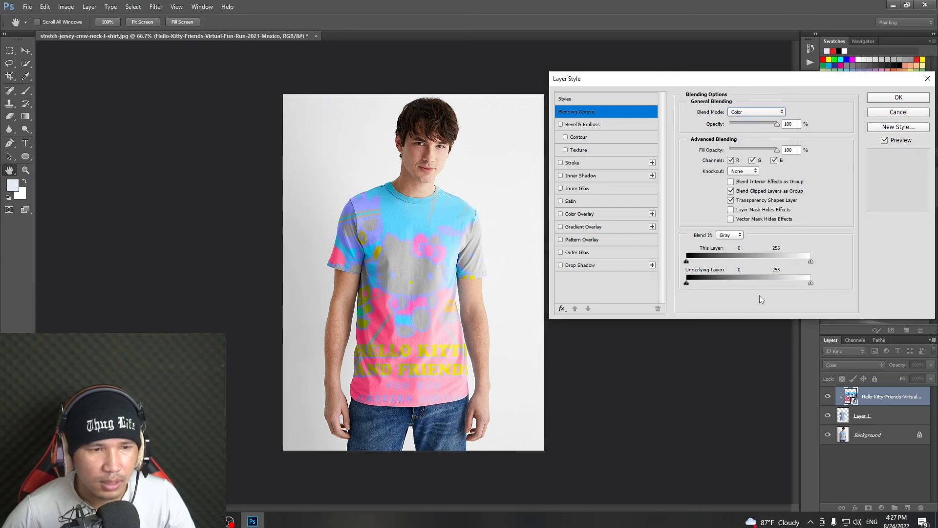
Try the Soft Light, Vivid Light, Dissolve and Normal blend modes on the Hello Kitty layer.
click(780, 112)
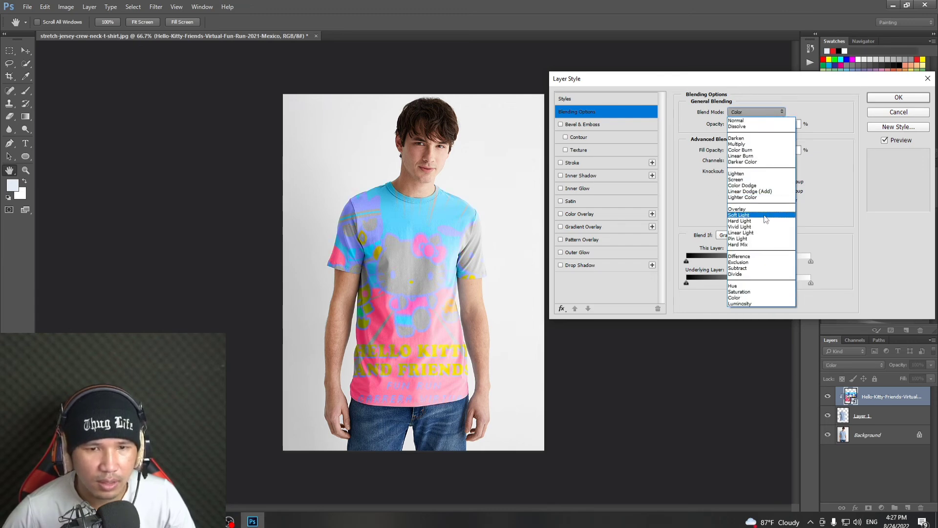
click(765, 219)
click(781, 112)
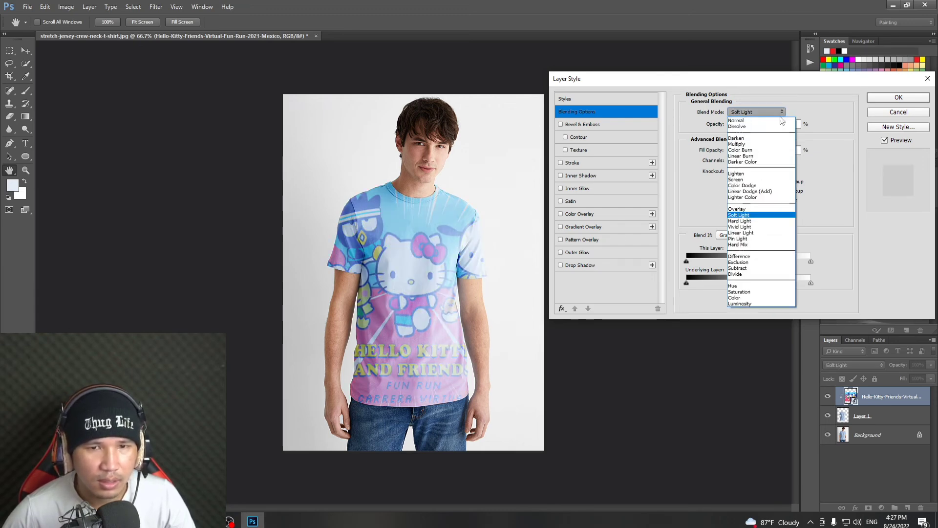
click(768, 230)
click(780, 112)
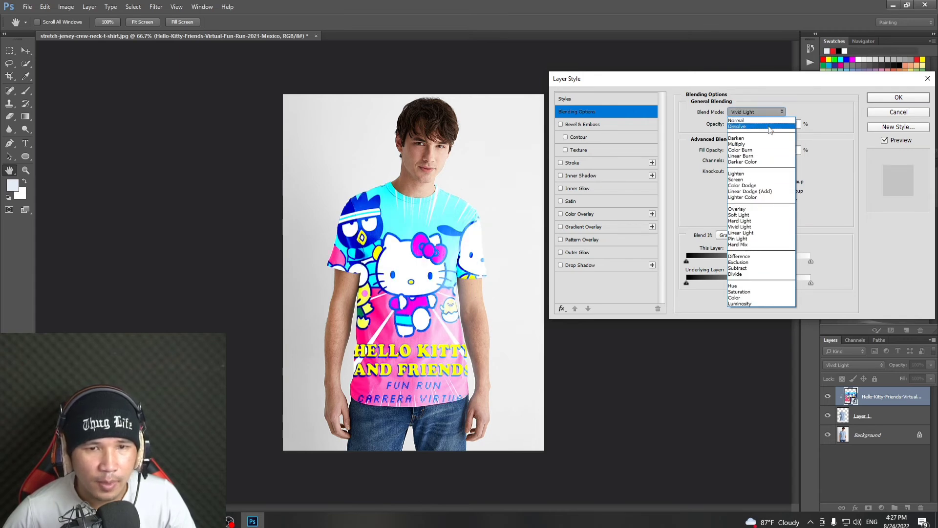
click(769, 130)
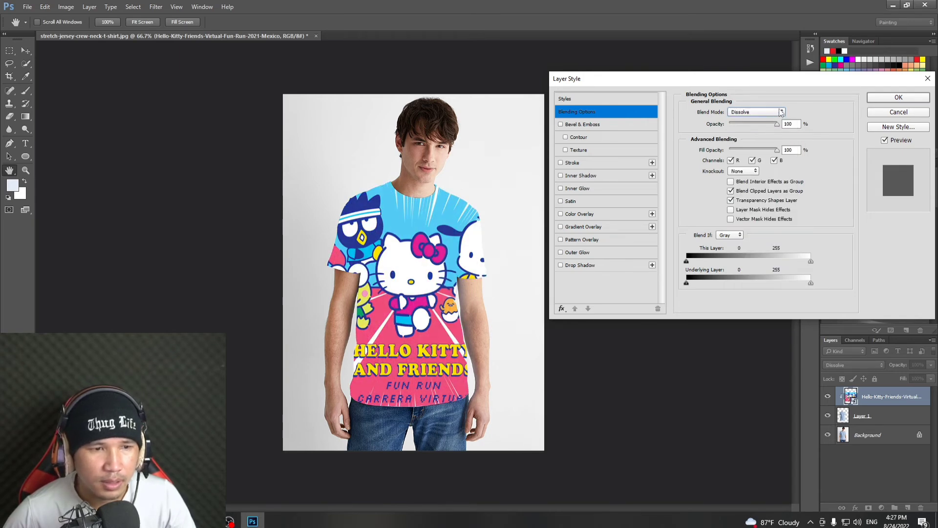
click(780, 112)
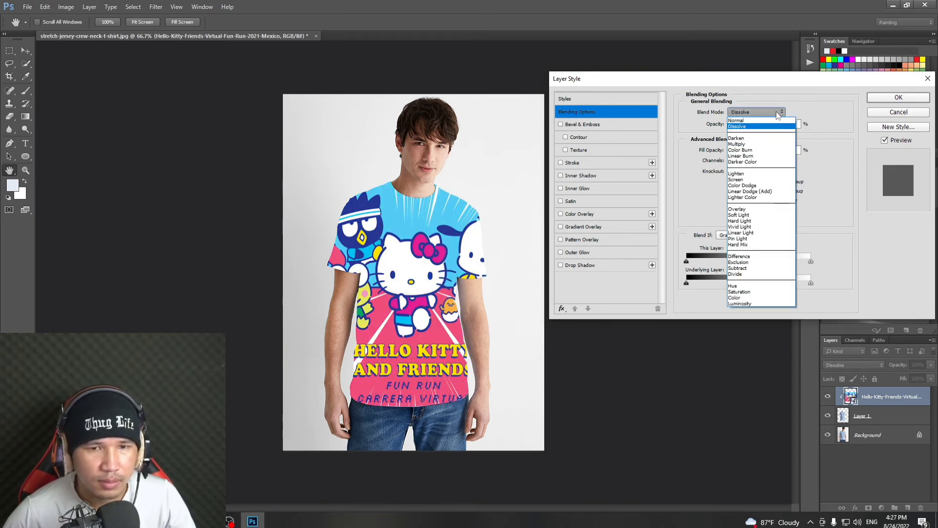
click(771, 122)
Try the Lighten, Overlay and Darken blend modes on the Hello Kitty layer.
click(778, 113)
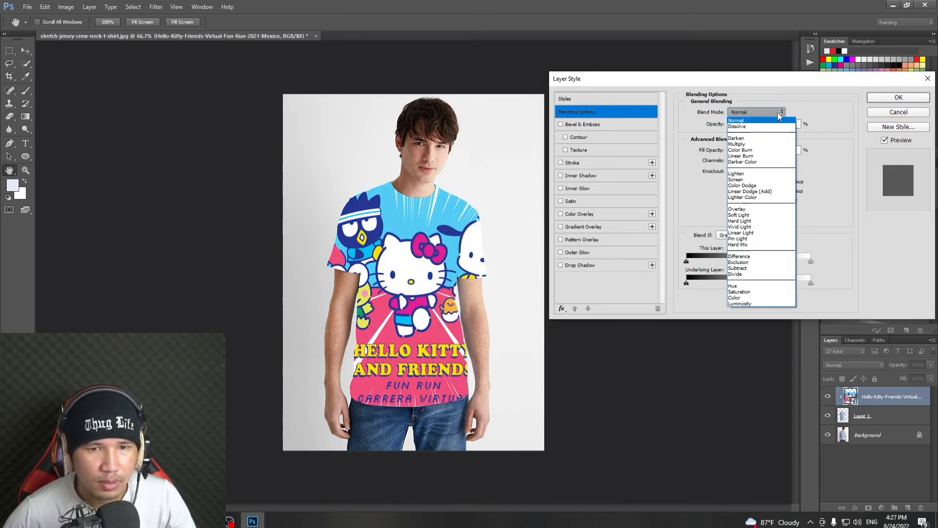
click(765, 174)
click(782, 114)
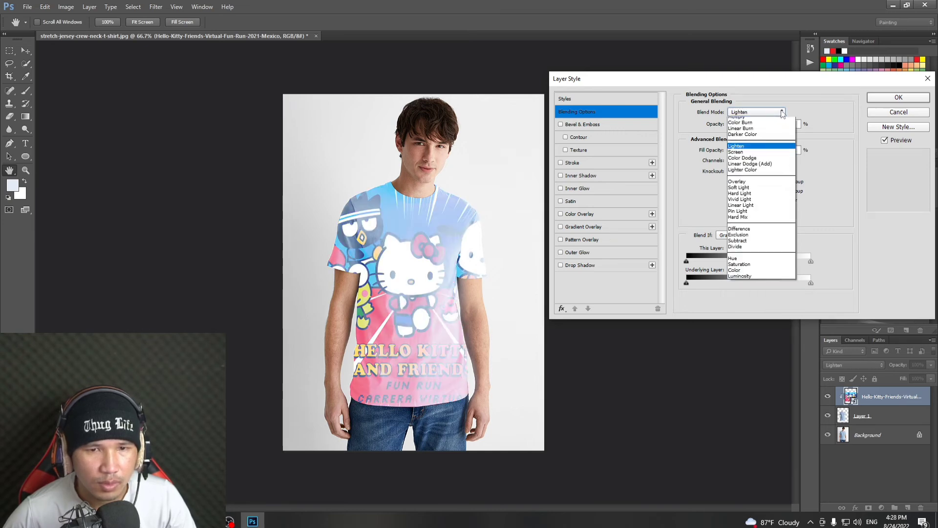
click(762, 211)
click(780, 113)
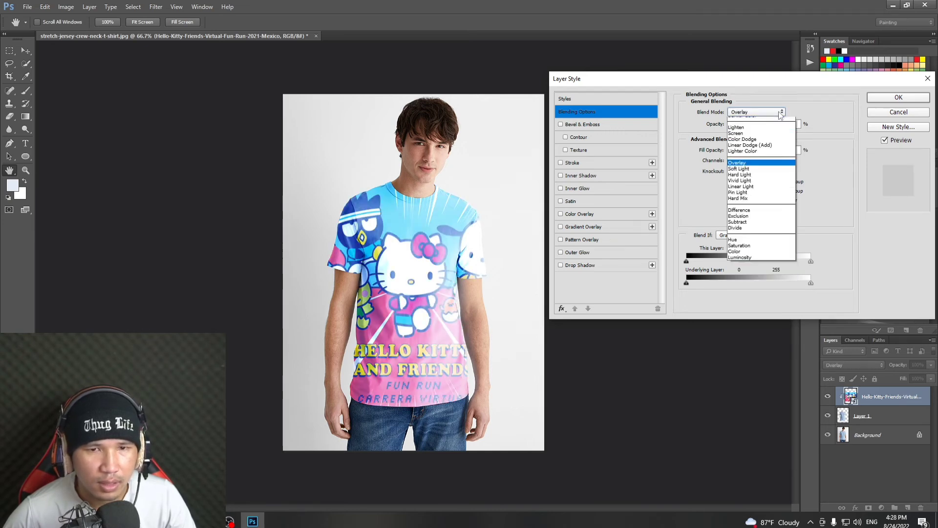
click(765, 139)
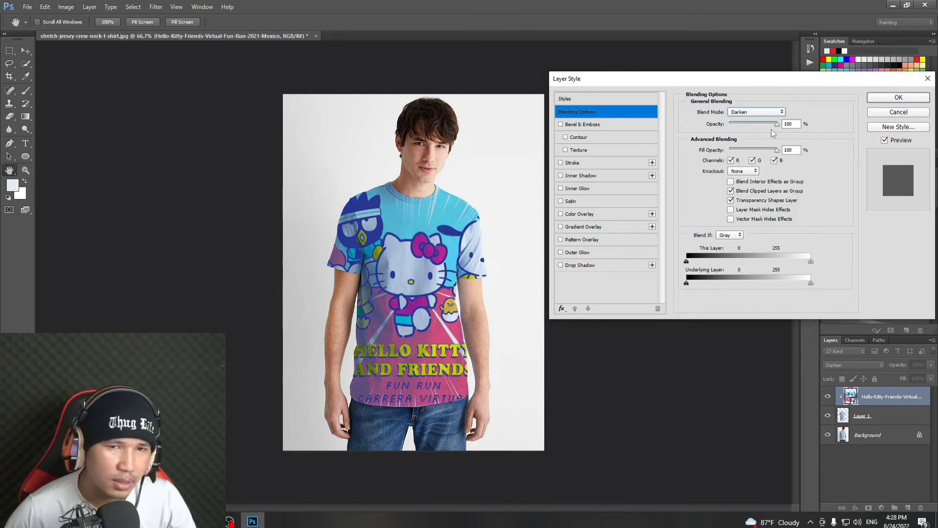
Set the Hello Kitty layer's blend mode to Multiply.
click(770, 112)
click(769, 145)
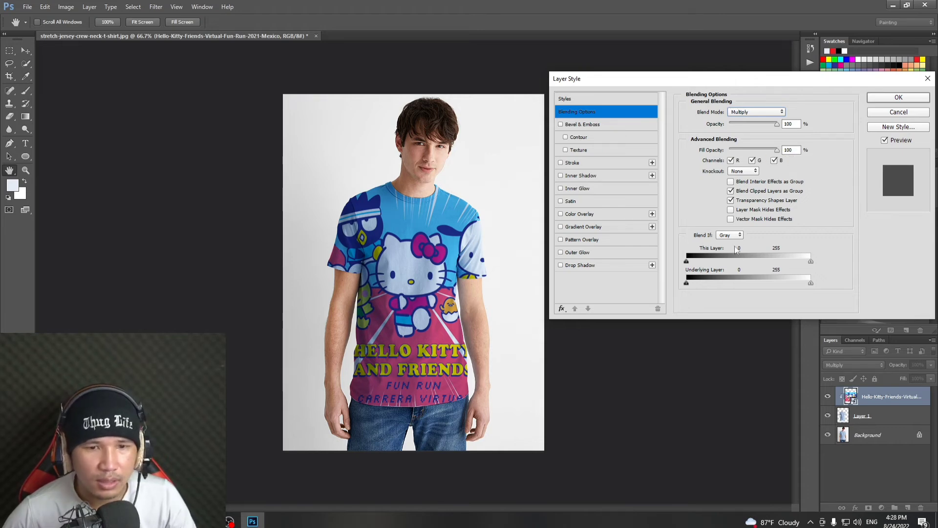
mouse_move(687, 262)
mouse_down()
mouse_move(772, 265)
mouse_move(675, 259)
mouse_move(724, 267)
mouse_move(708, 266)
mouse_move(691, 285)
mouse_move(734, 282)
mouse_move(687, 284)
mouse_move(669, 264)
mouse_up()
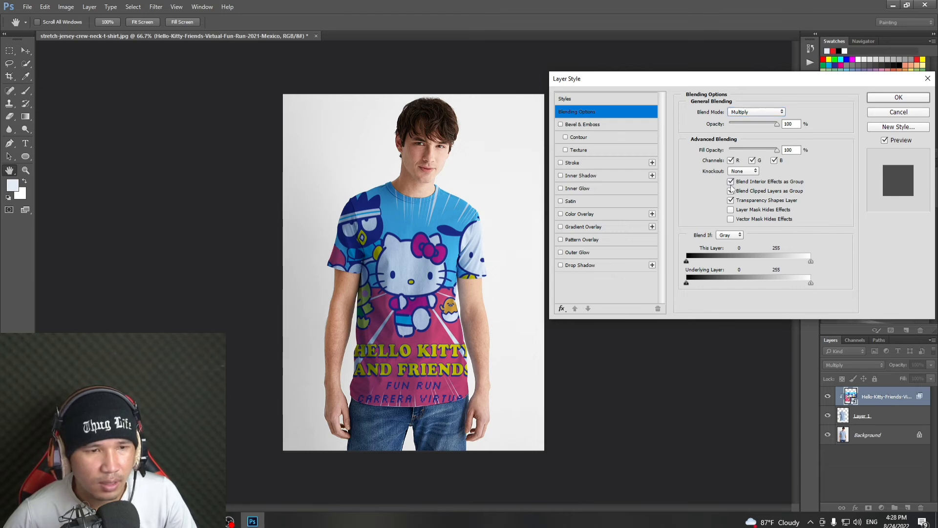
Try toggling the transparency, layer mask, vector mask and interior effects options in the advanced blending settings.
click(730, 200)
click(730, 209)
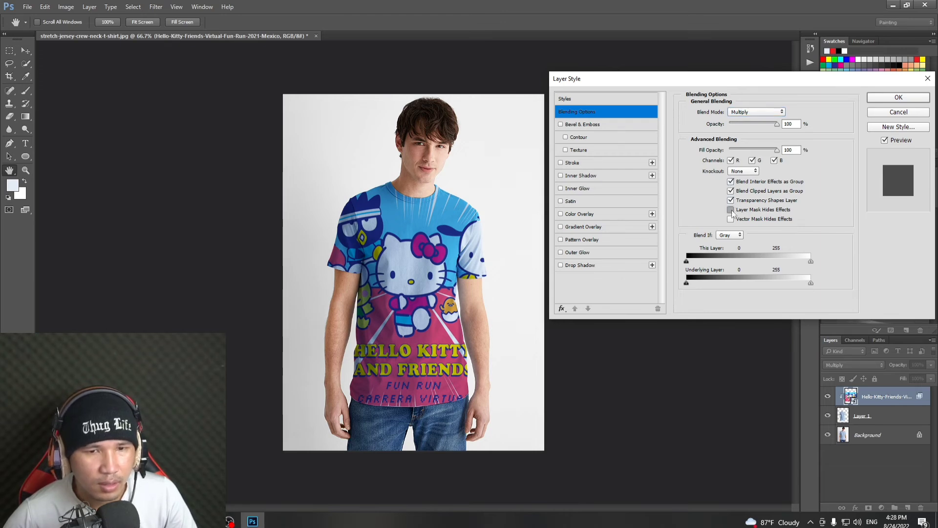
click(731, 210)
click(730, 219)
click(731, 181)
Try the Shallow and Deep knockout options on the Hello Kitty layer, and set Knockout back to None.
click(743, 171)
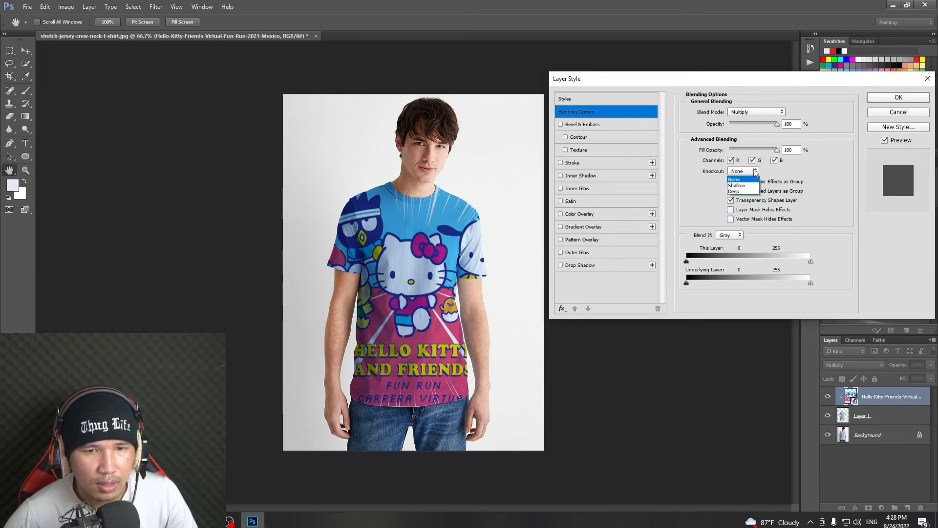
click(745, 182)
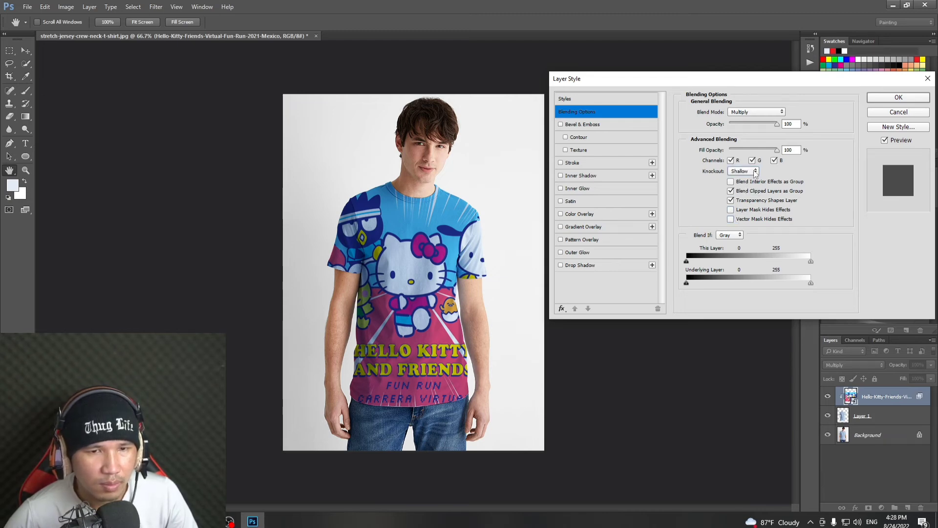
click(755, 172)
click(755, 192)
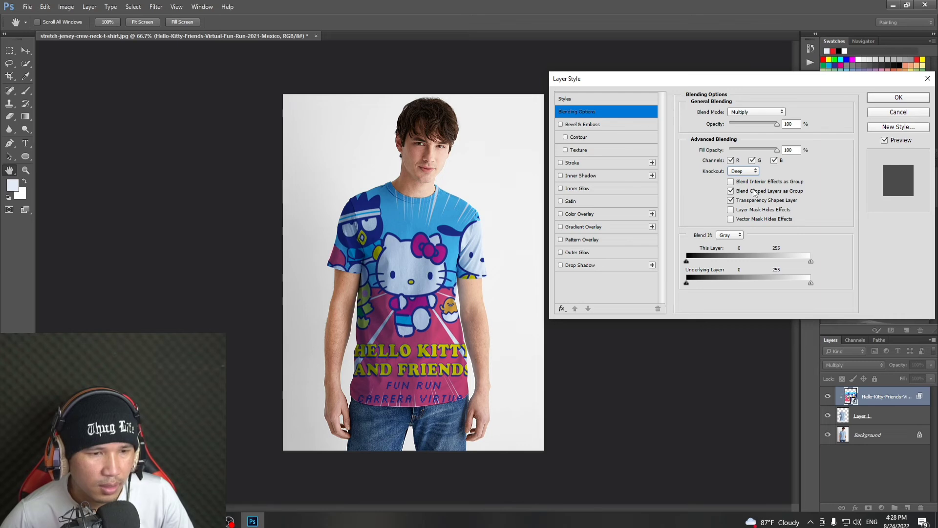
click(754, 171)
click(743, 174)
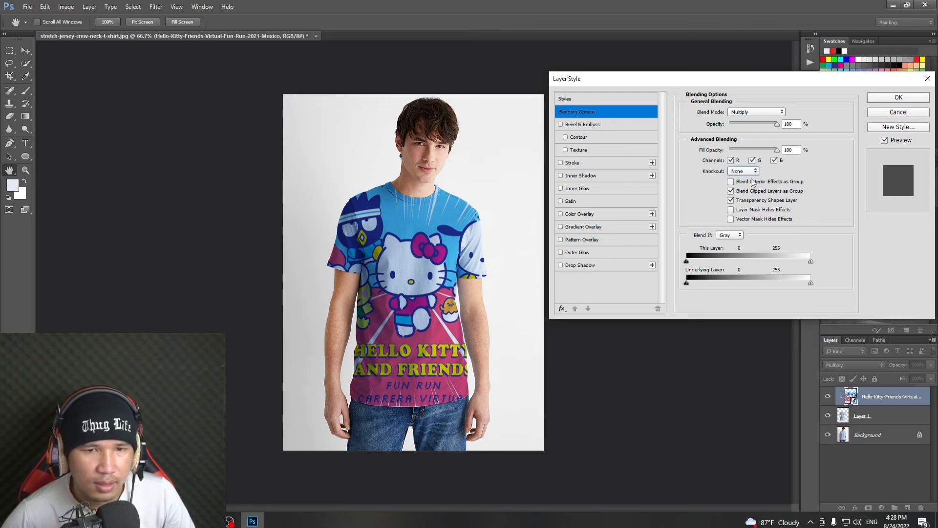
Apply the blending options and merge the Hello Kitty layer with Layer 1 into a single layer.
drag(777, 149, 784, 128)
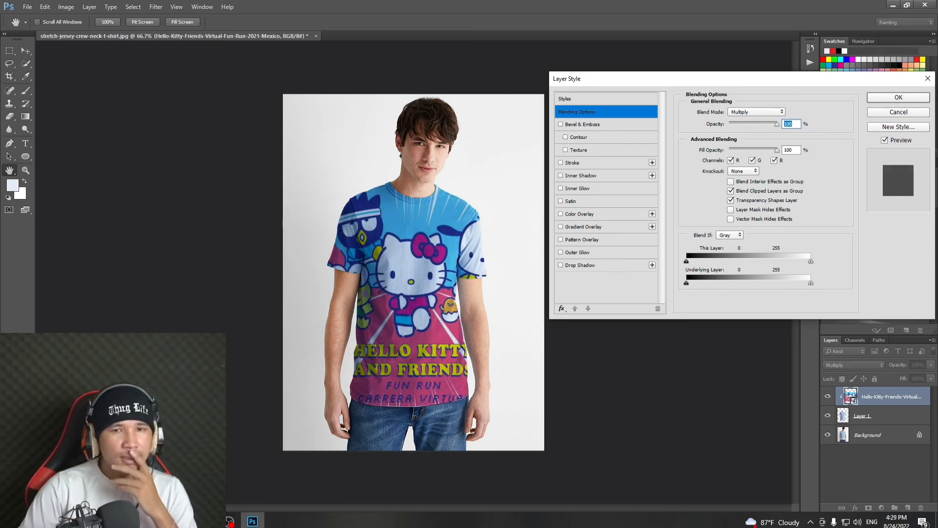
click(898, 97)
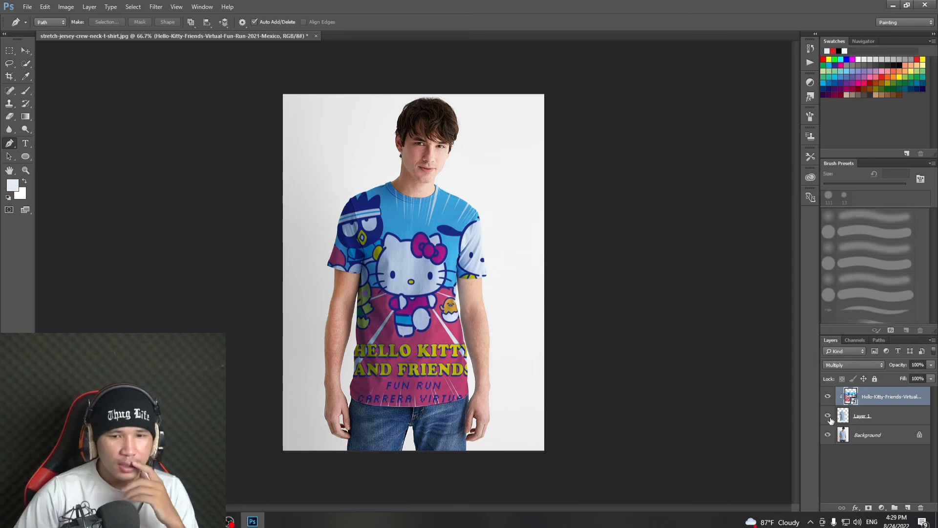
right_click(879, 419)
click(884, 430)
shift+click(893, 397)
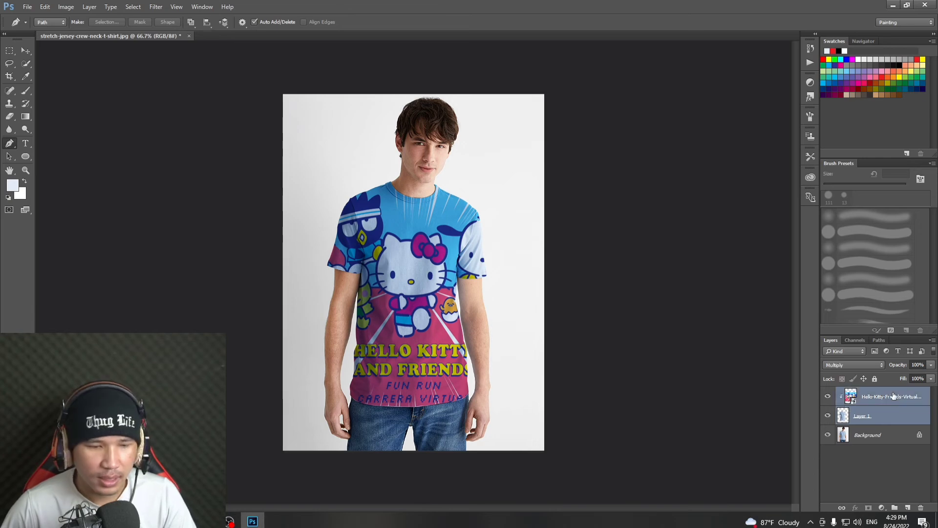
key(ctrl+e)
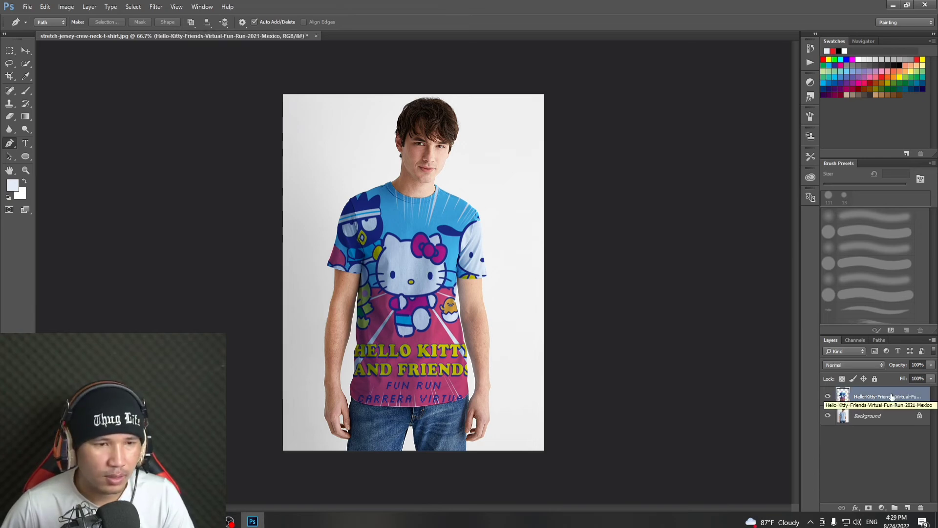
Toggle the Background layer's visibility to inspect the merged shirt on its own.
click(828, 416)
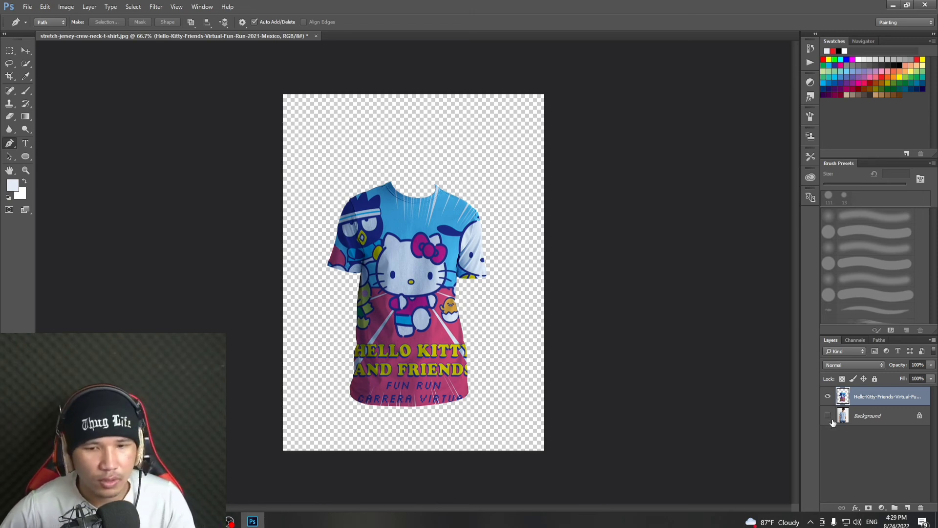
click(828, 415)
click(829, 416)
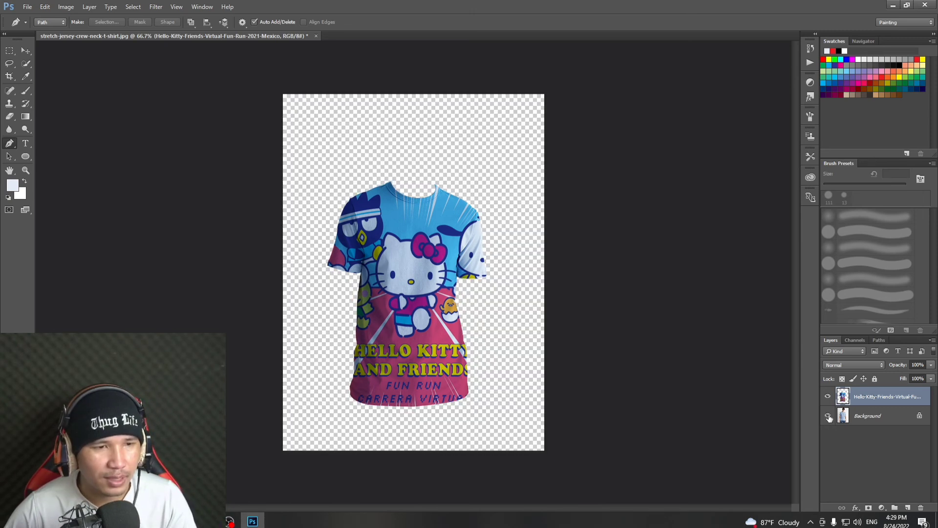
click(828, 416)
click(828, 416)
click(828, 416)
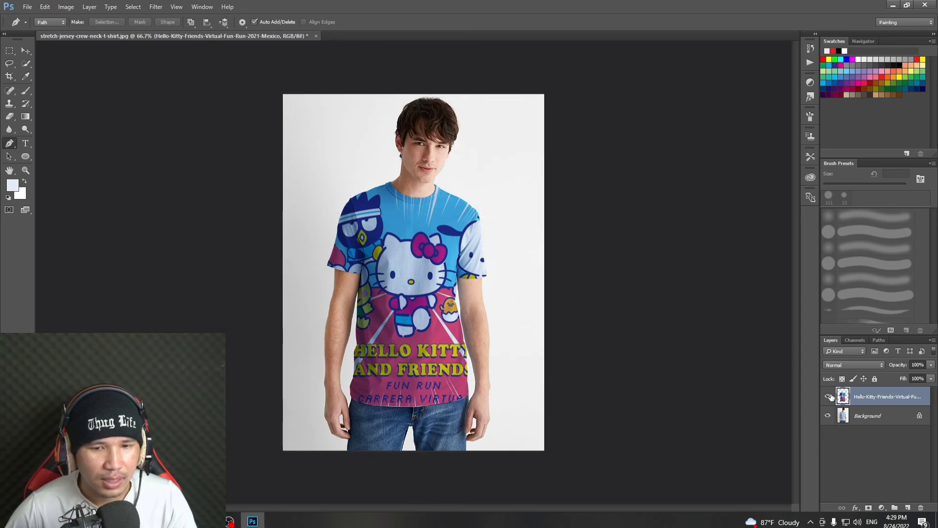
Toggle the merged Hello Kitty layer's visibility to compare the printed shirt with the original plain one.
click(828, 396)
click(828, 396)
click(828, 396)
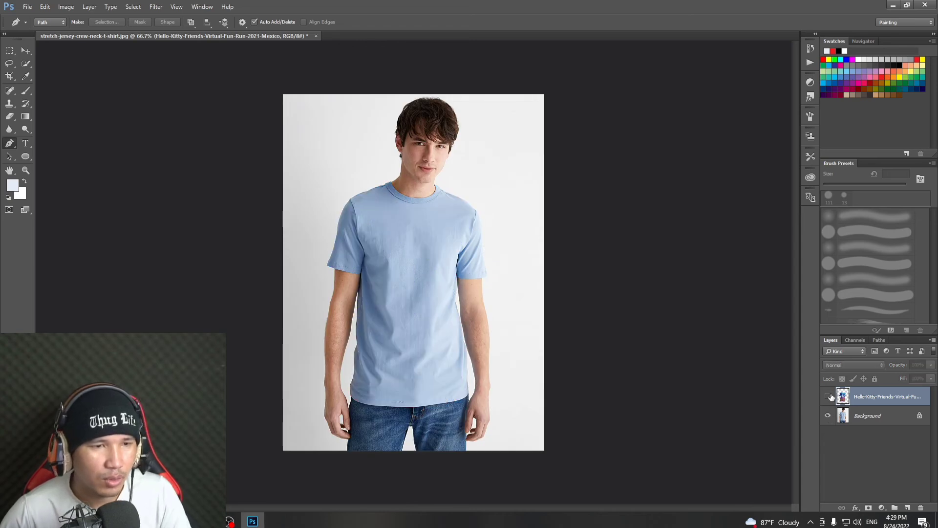
click(828, 396)
click(828, 396)
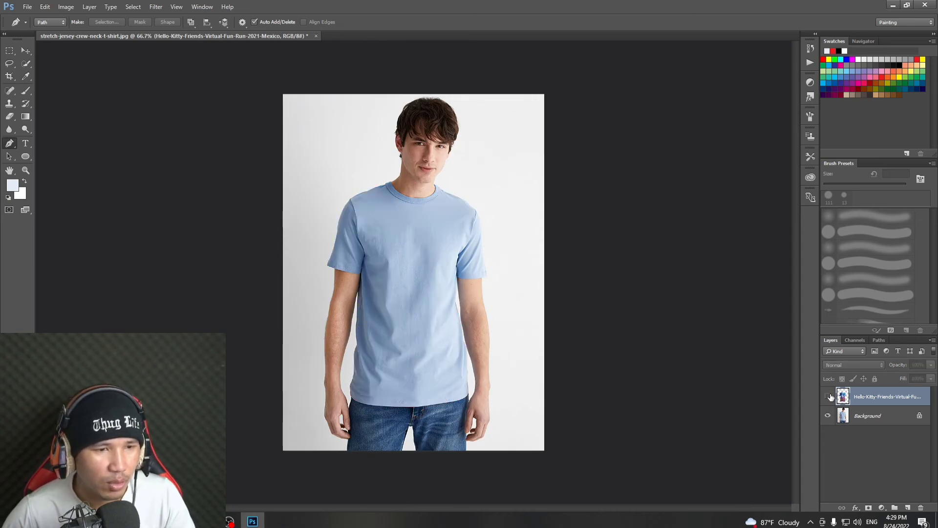
click(828, 396)
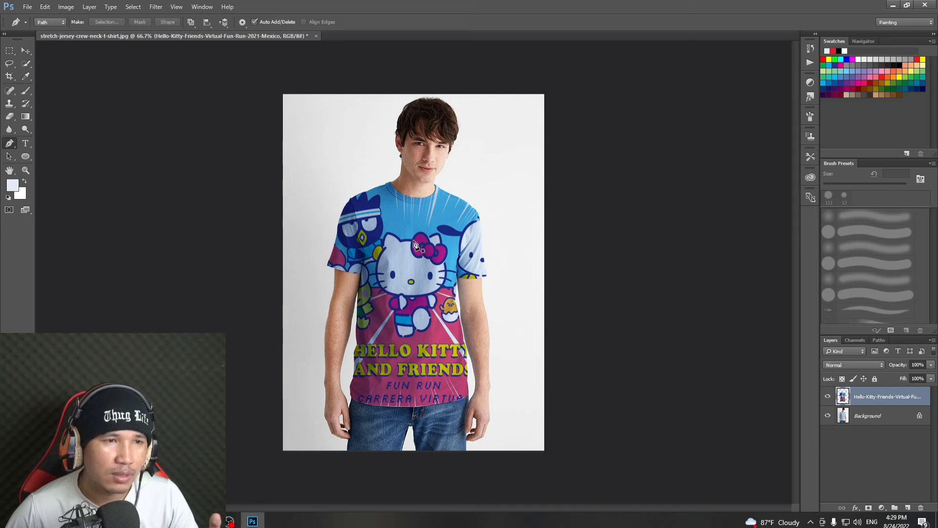
Restore the application window to a smaller size and place it beside the desktop's image files, stretched to full height.
click(906, 5)
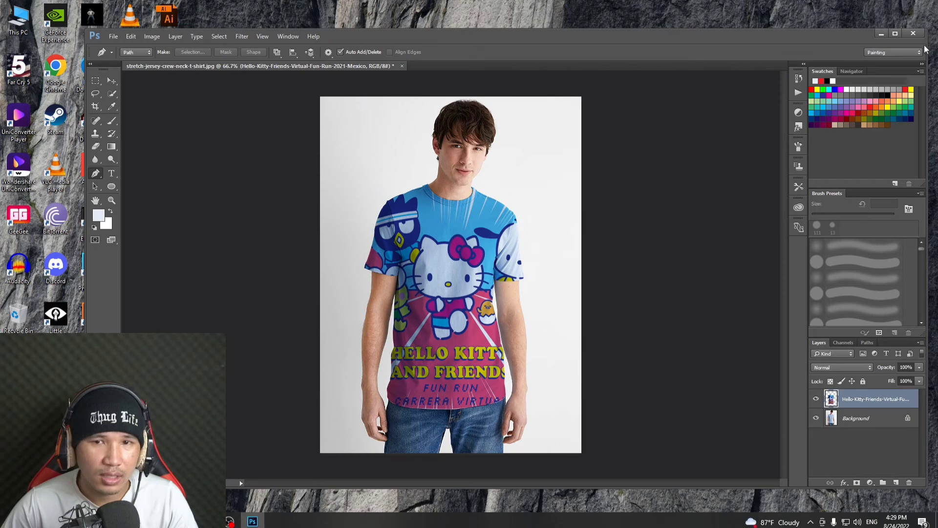
drag(924, 48, 542, 65)
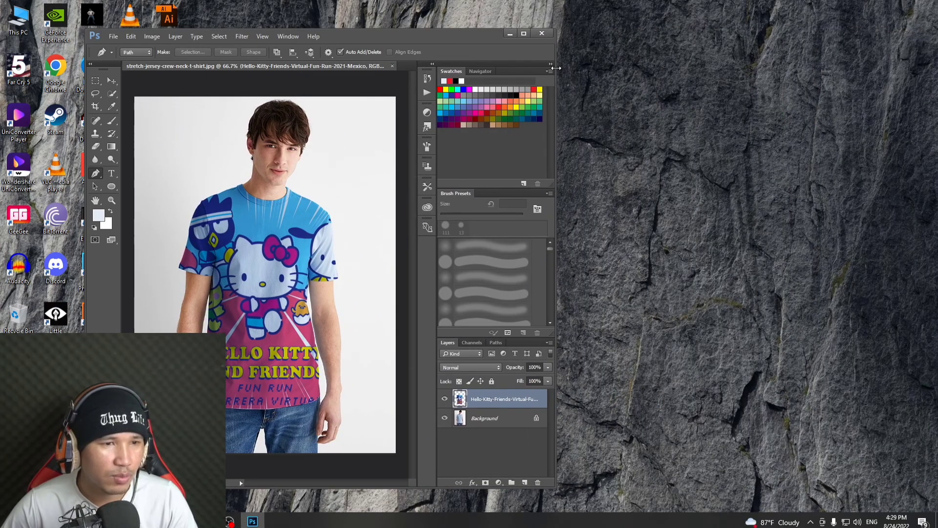
drag(457, 40, 710, 23)
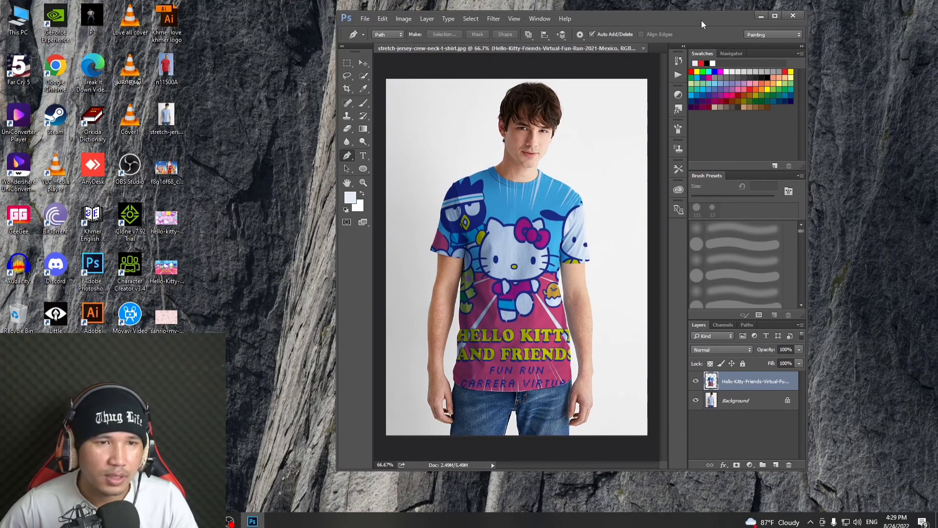
double_click(650, 470)
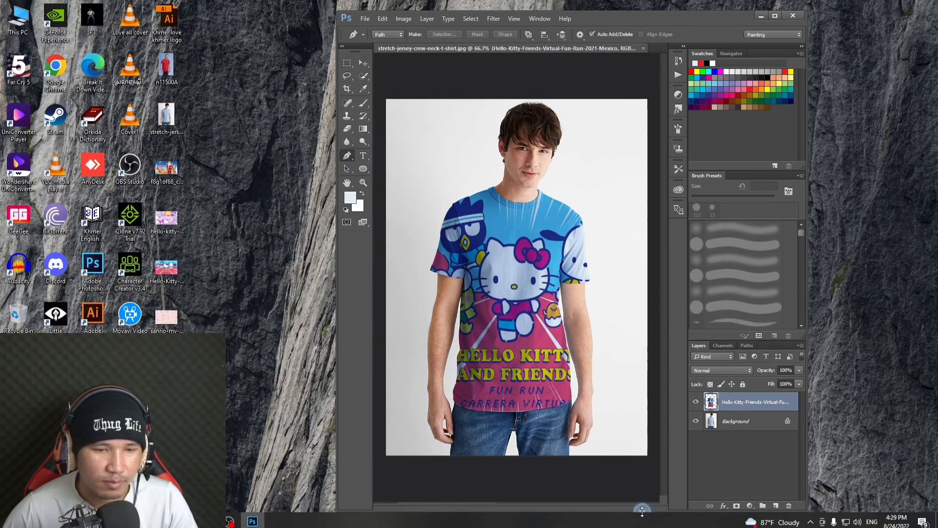
mouse_move(685, 3)
mouse_down()
mouse_move(685, 14)
mouse_move(708, 8)
mouse_move(671, 8)
mouse_up()
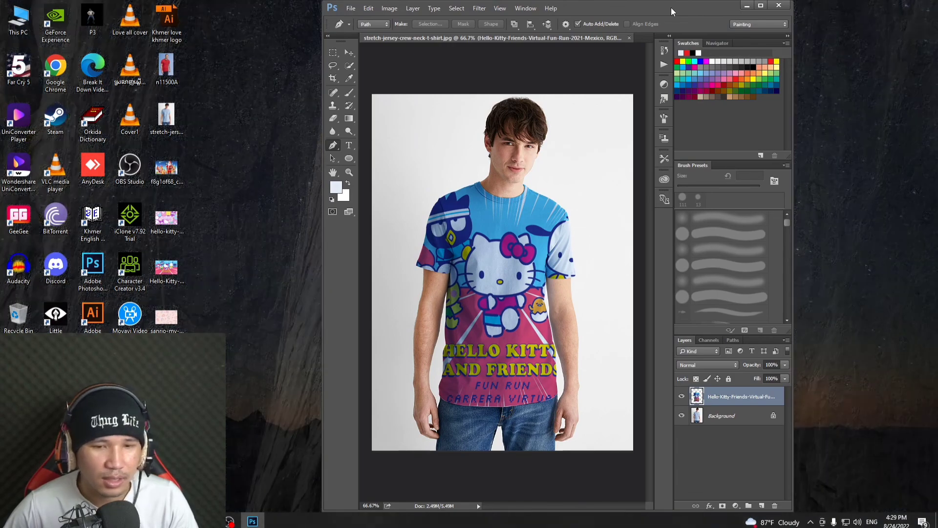